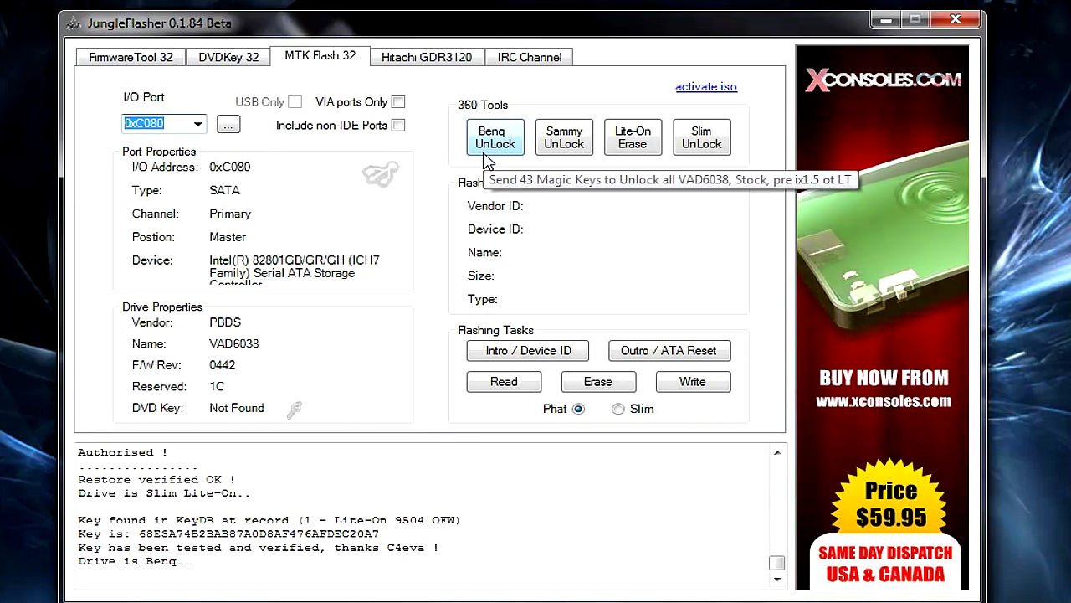
# Unlock the BenQ drive and dump its firmware to BENQ-OFW.bin in the Desktop's BenQ OFW folder, replacing the existing file
pyautogui.click(502, 158)
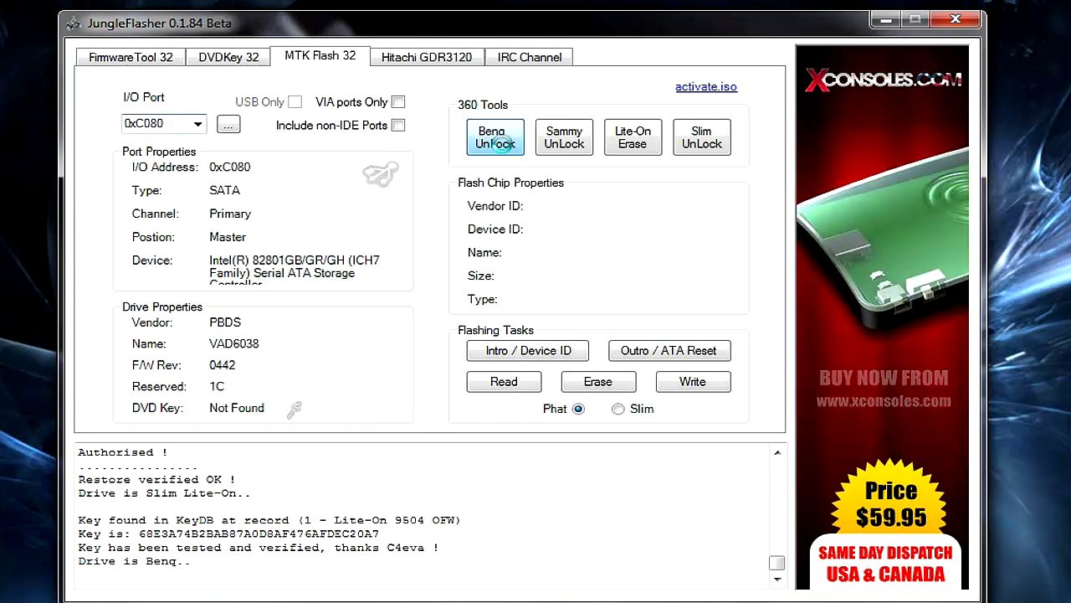
pyautogui.click(505, 380)
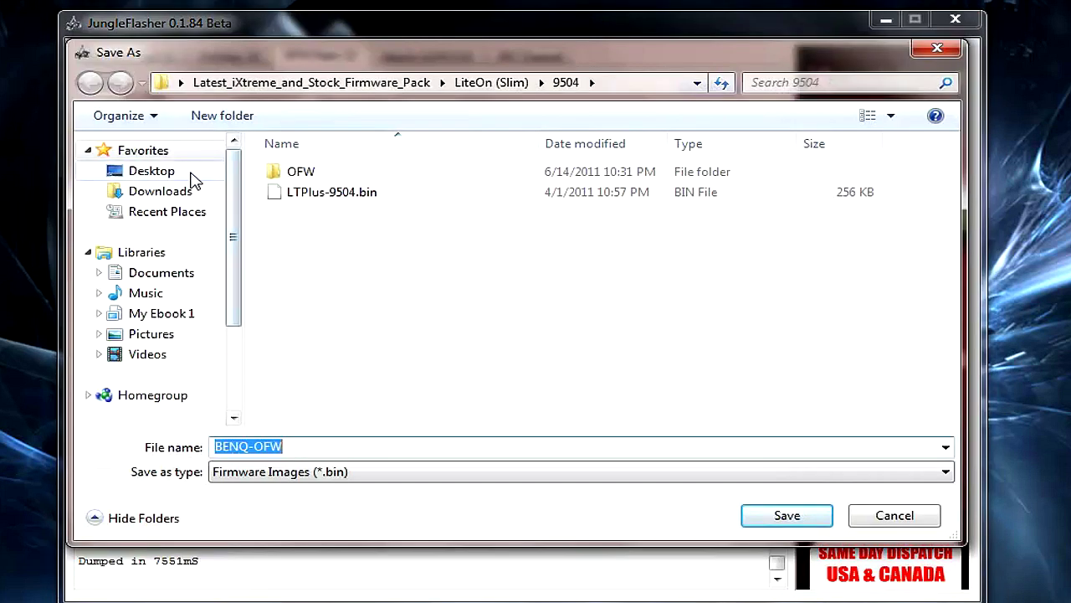
pyautogui.click(188, 172)
pyautogui.click(616, 348)
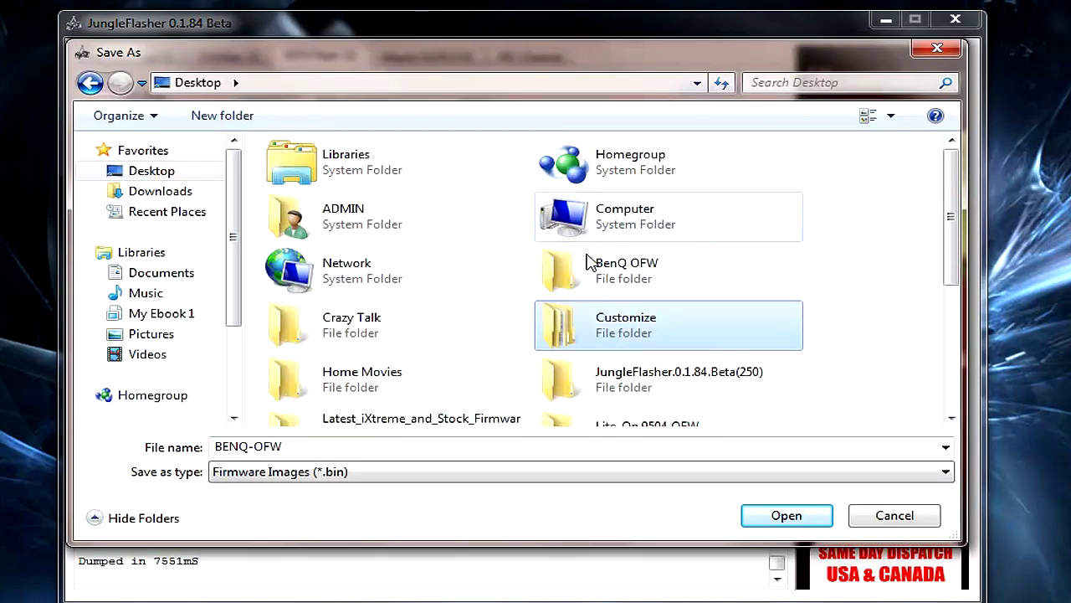
pyautogui.click(599, 294)
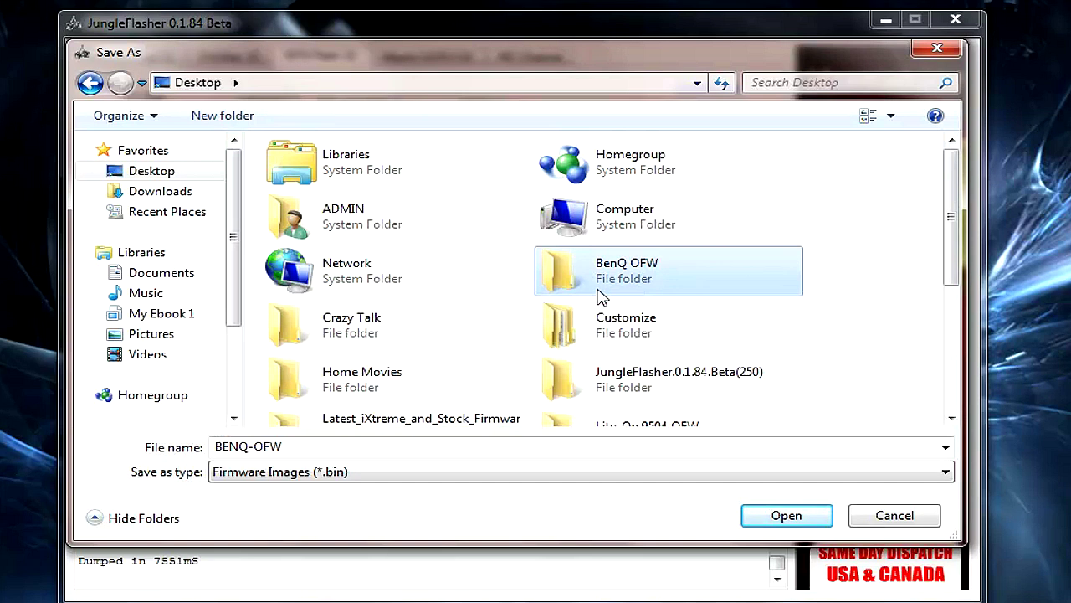
pyautogui.doubleClick(599, 294)
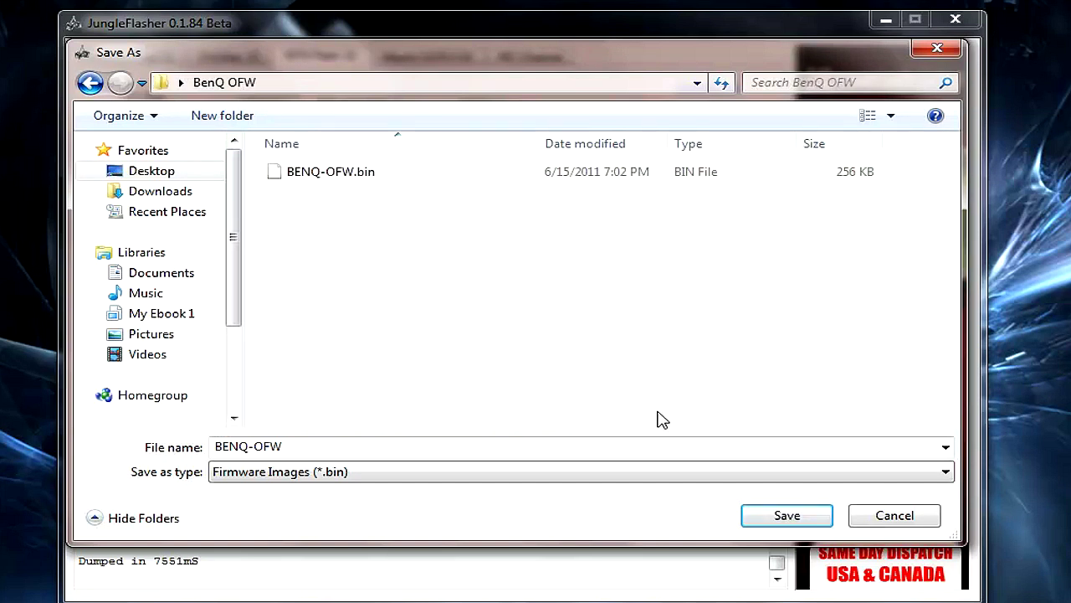
pyautogui.click(768, 514)
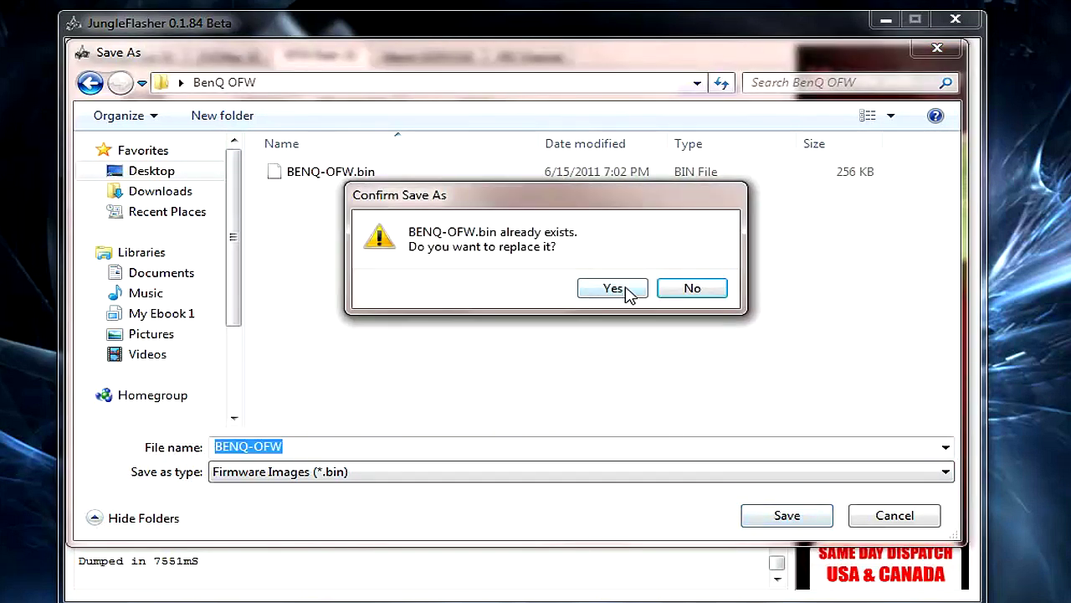
pyautogui.click(614, 288)
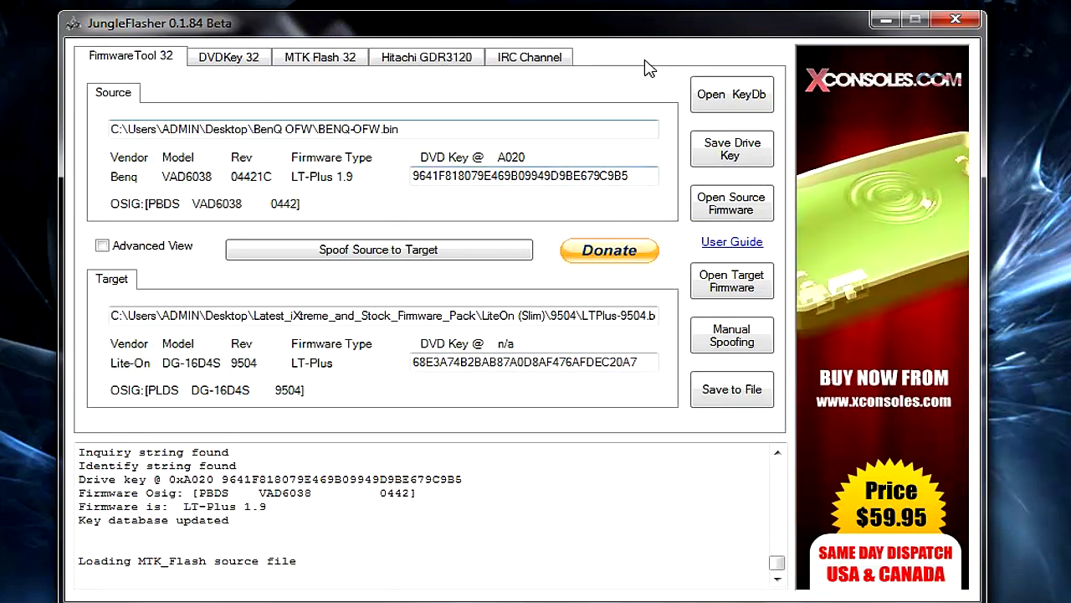
# Load LTPlus-benq-v1.9.bin from the firmware pack's BenQ_Post_13141 folder as the target firmware
pyautogui.click(725, 283)
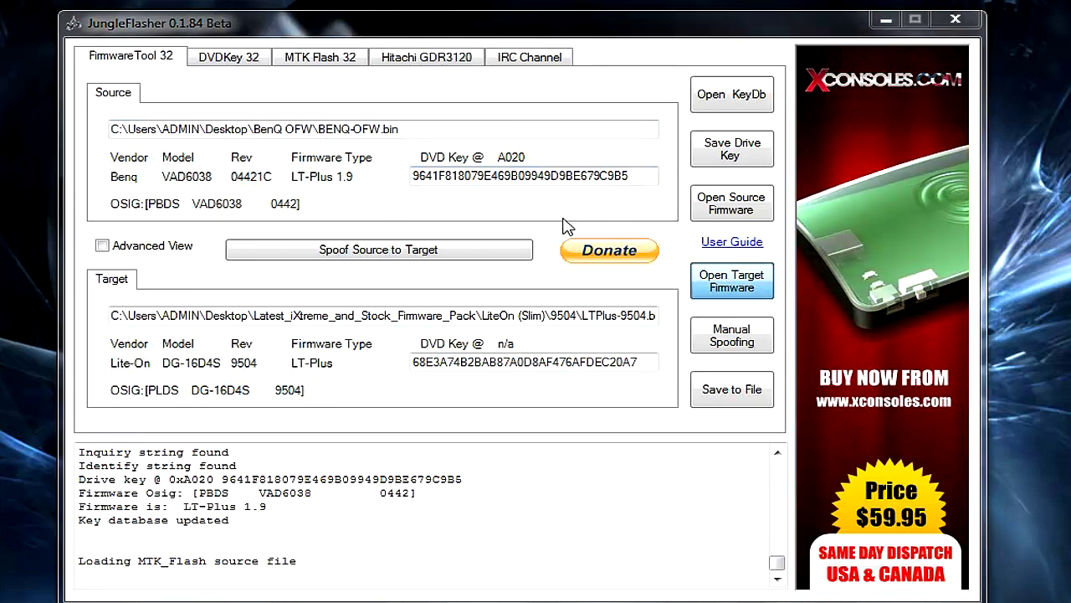
pyautogui.click(152, 170)
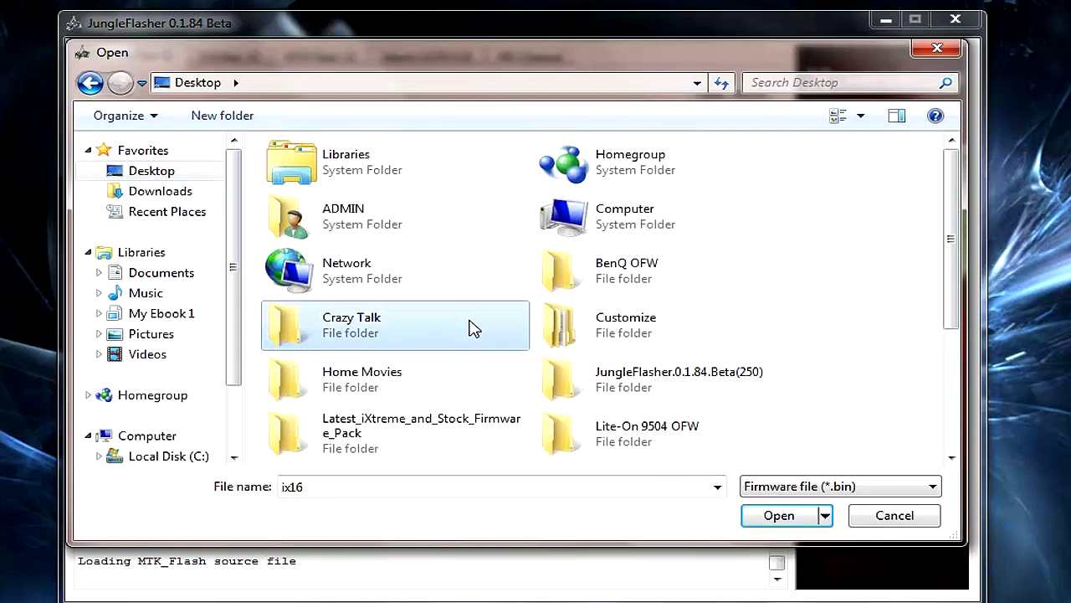
pyautogui.scroll(-3, 471, 328)
pyautogui.doubleClick(454, 244)
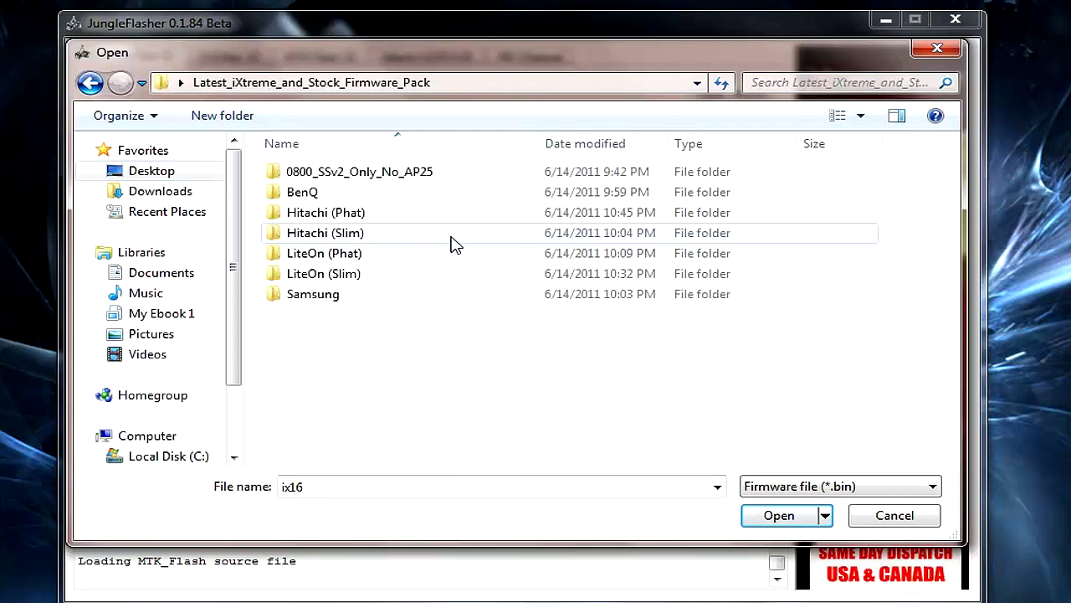
pyautogui.doubleClick(368, 194)
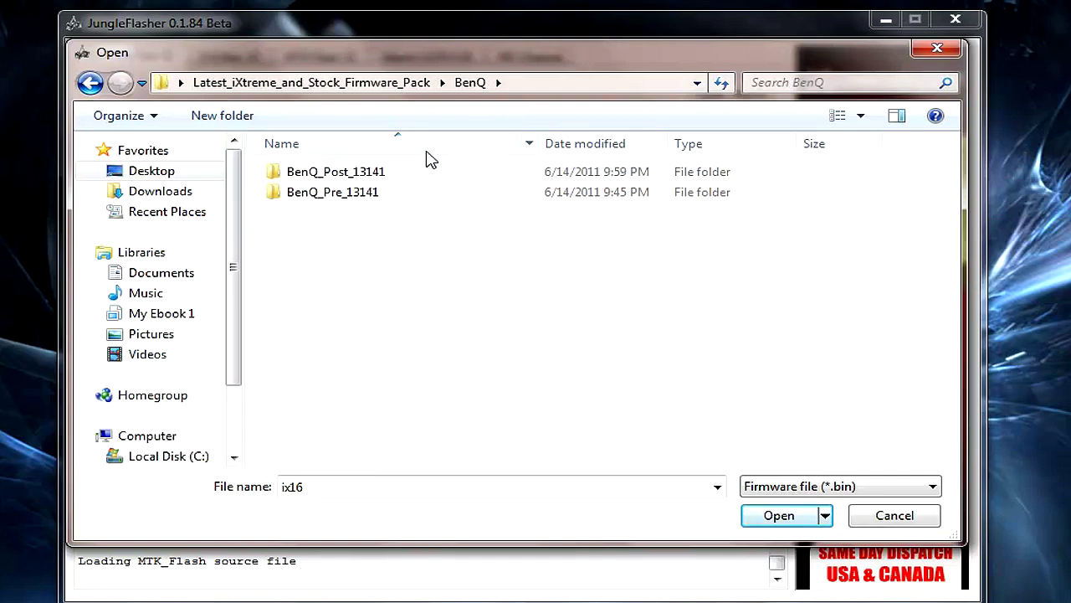
pyautogui.doubleClick(409, 197)
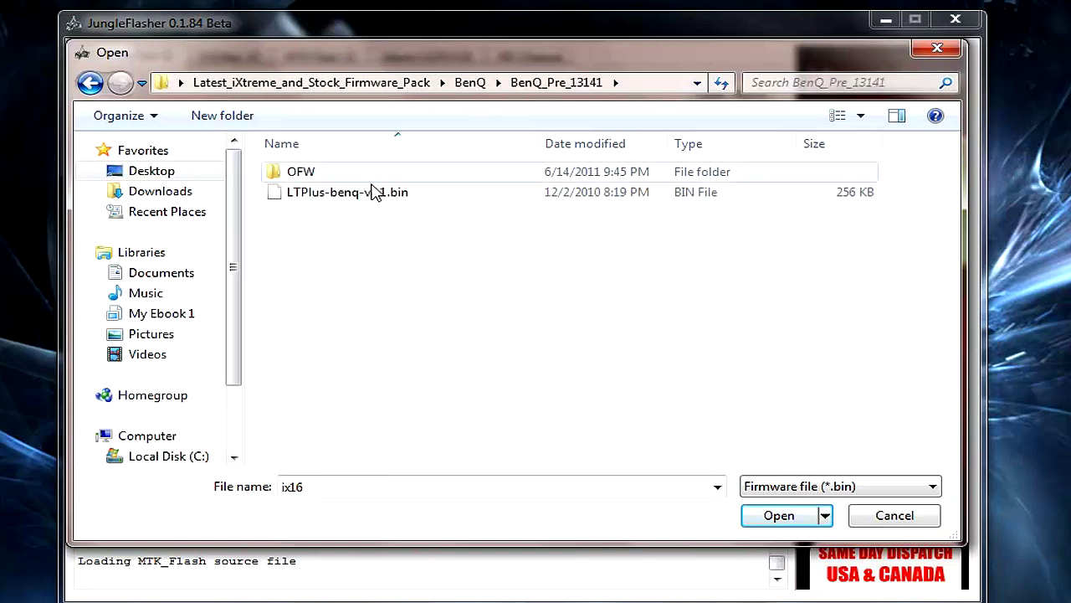
pyautogui.click(90, 83)
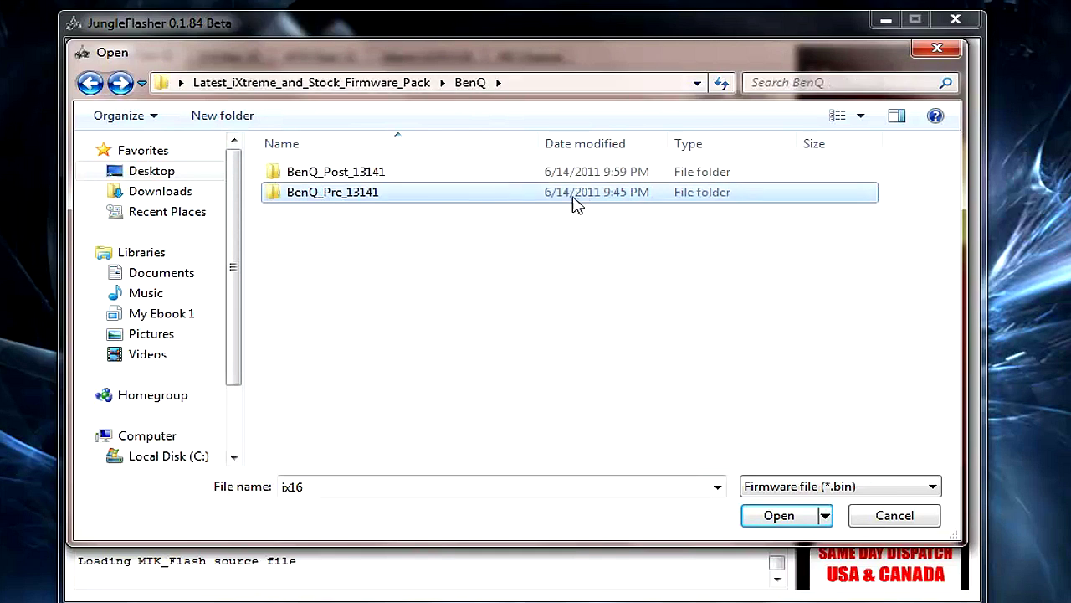
pyautogui.doubleClick(538, 173)
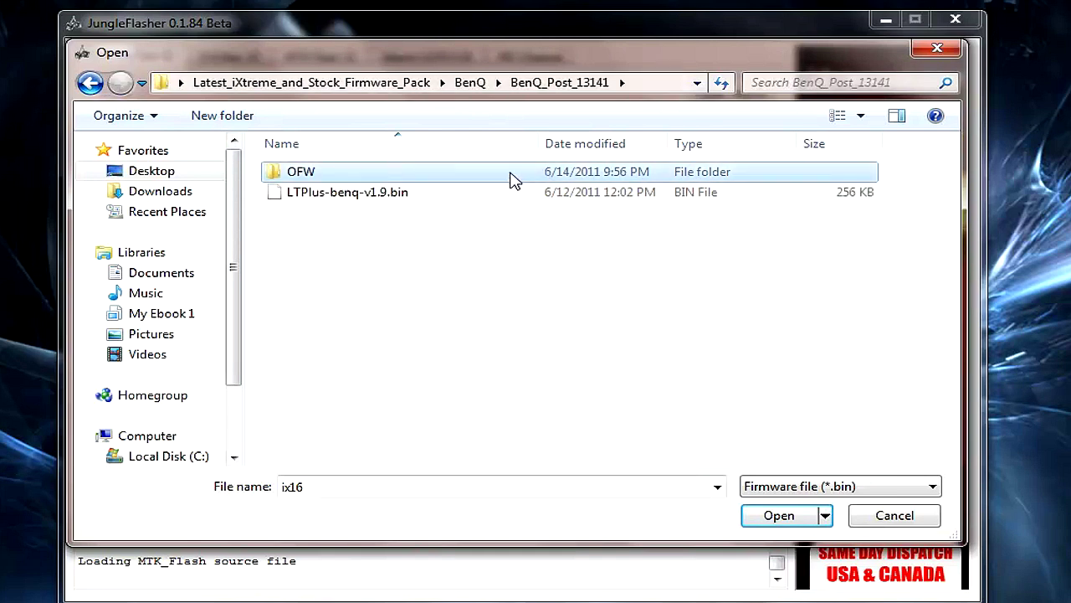
pyautogui.doubleClick(423, 194)
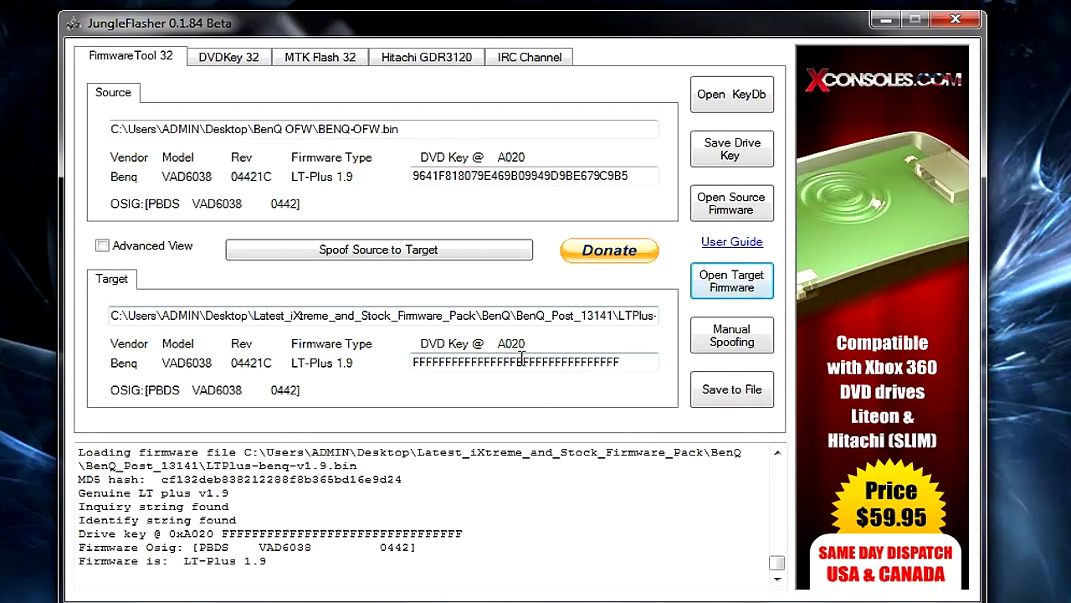
# Spoof the source firmware data to the target and compare the DVD keys of both
pyautogui.moveTo(645, 362); pyautogui.dragTo(405, 356)
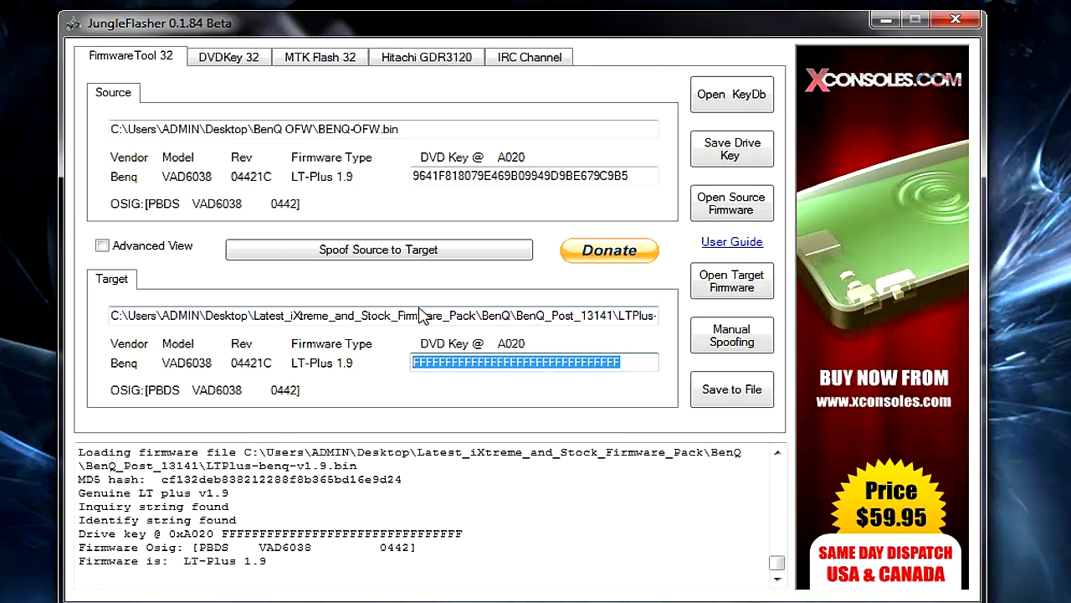
pyautogui.click(410, 245)
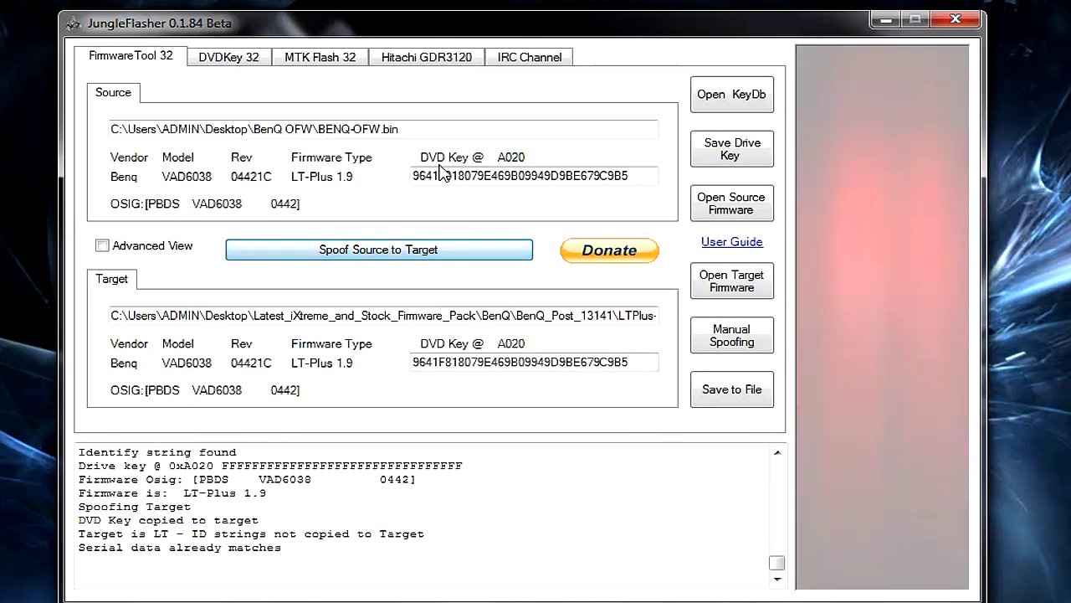
pyautogui.click(440, 173)
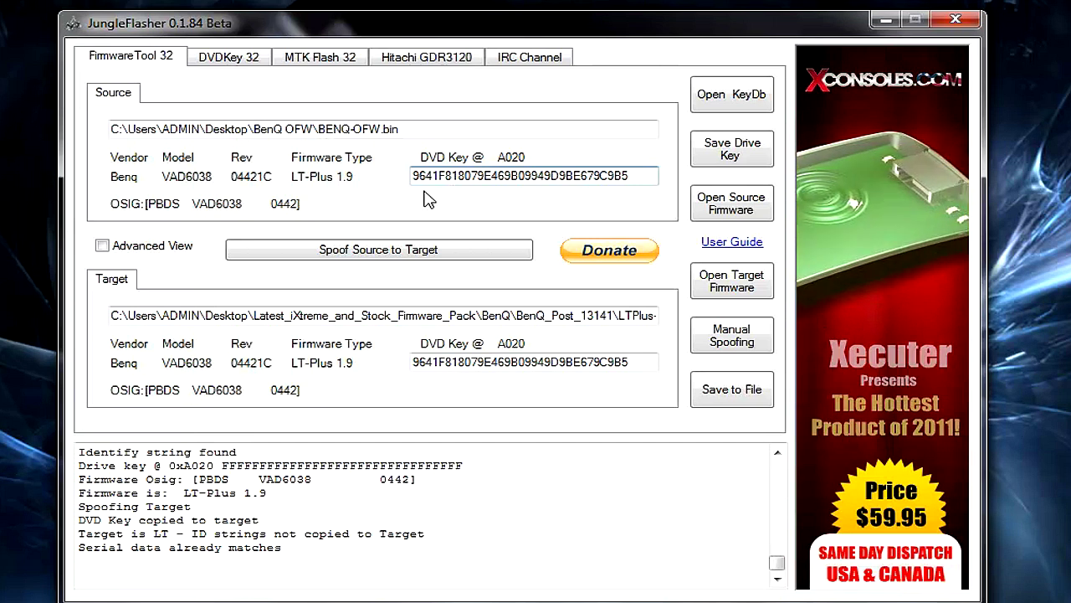
pyautogui.click(520, 366)
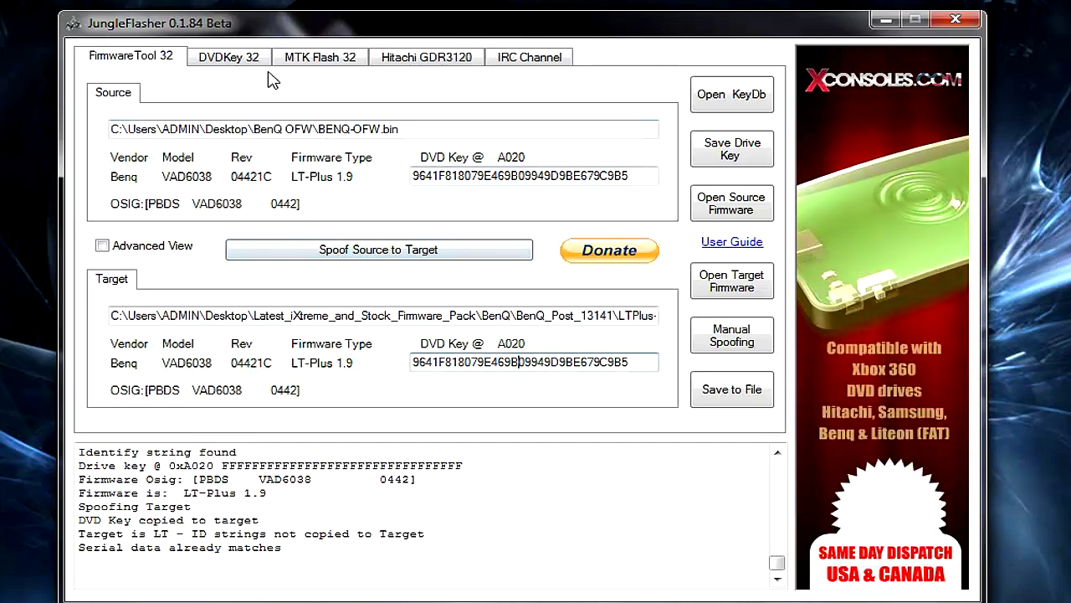
# Write the spoofed LT-Plus firmware to the BenQ drive, check the write log, and send the Outro / ATA reset
pyautogui.click(319, 57)
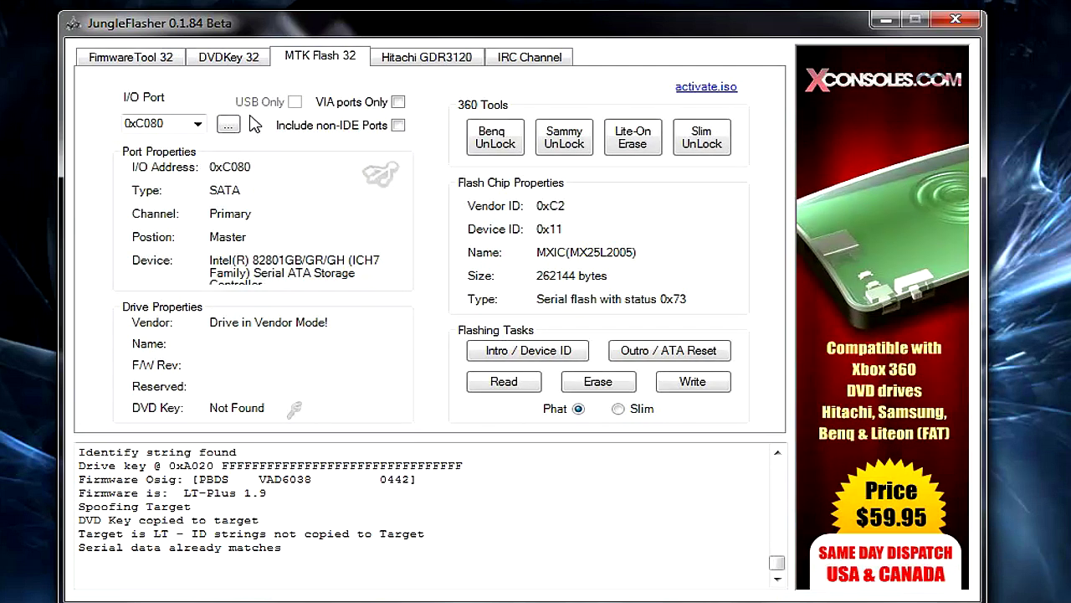
pyautogui.click(715, 398)
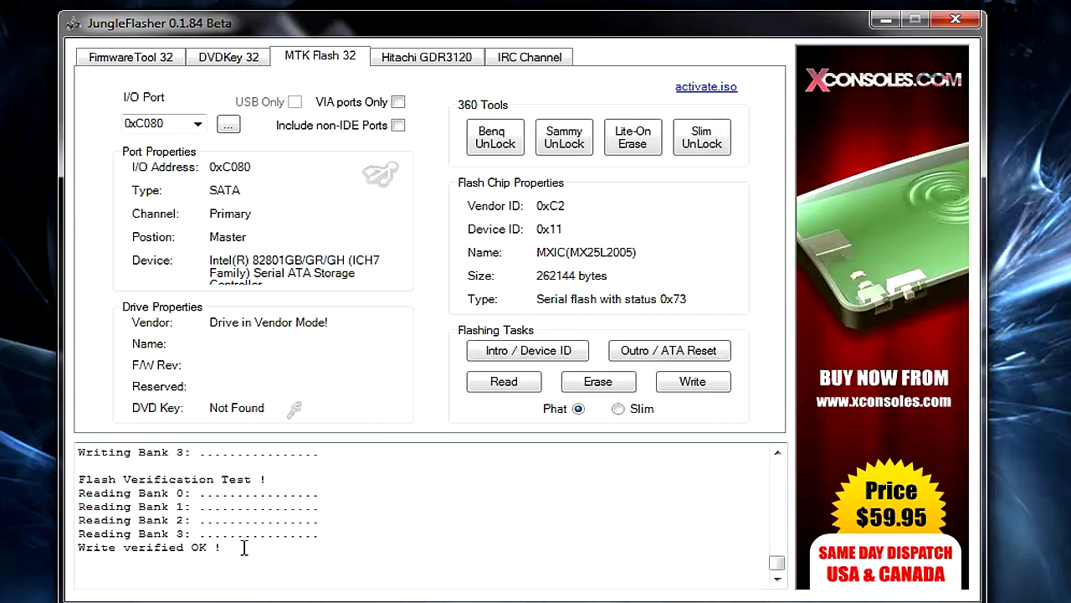
pyautogui.moveTo(219, 546); pyautogui.dragTo(125, 547)
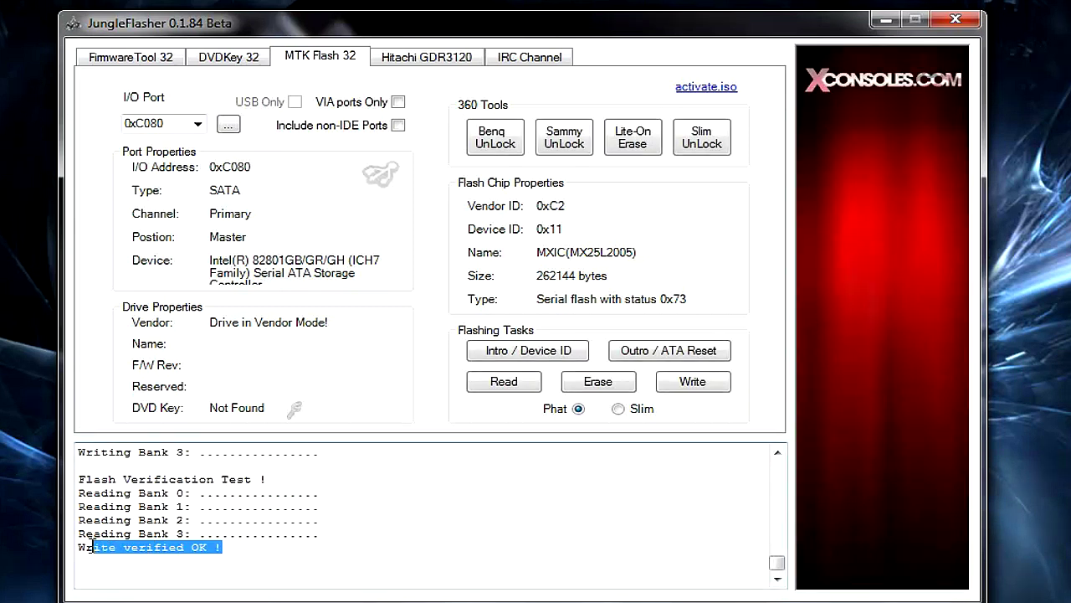
pyautogui.click(94, 547)
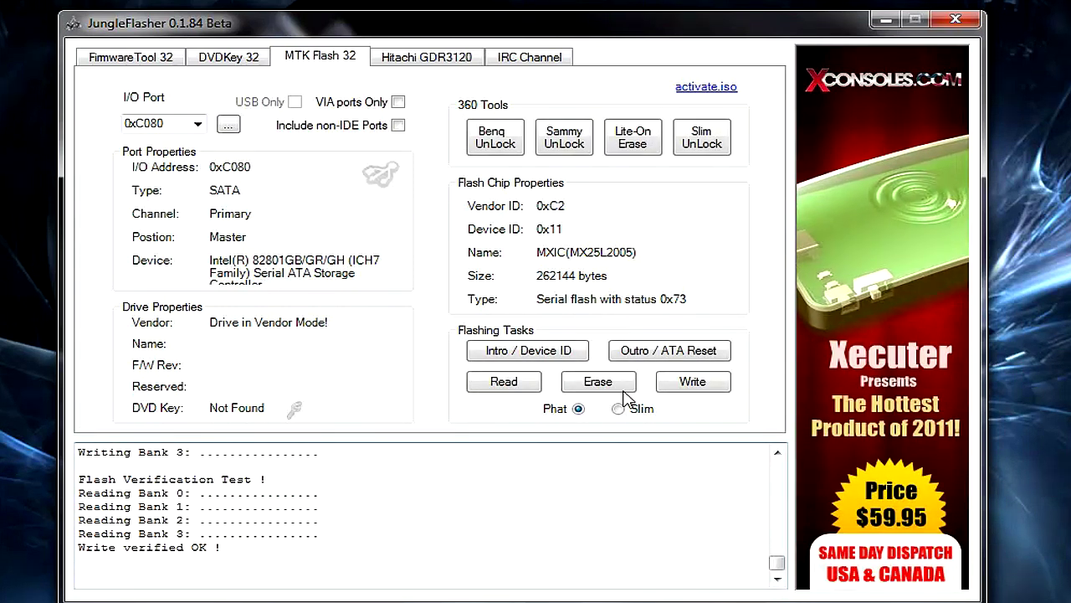
pyautogui.click(674, 356)
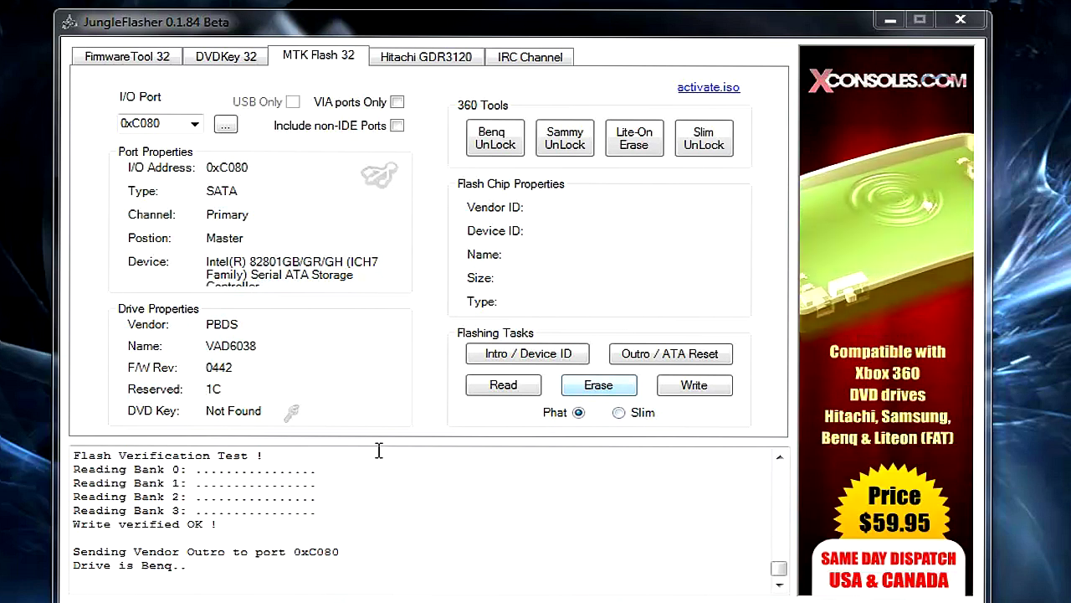
# Refresh port 0xC080 for the Slim Lite-On drive and start the SlimKey extraction, agreeing to send the unlock
pyautogui.click(214, 64)
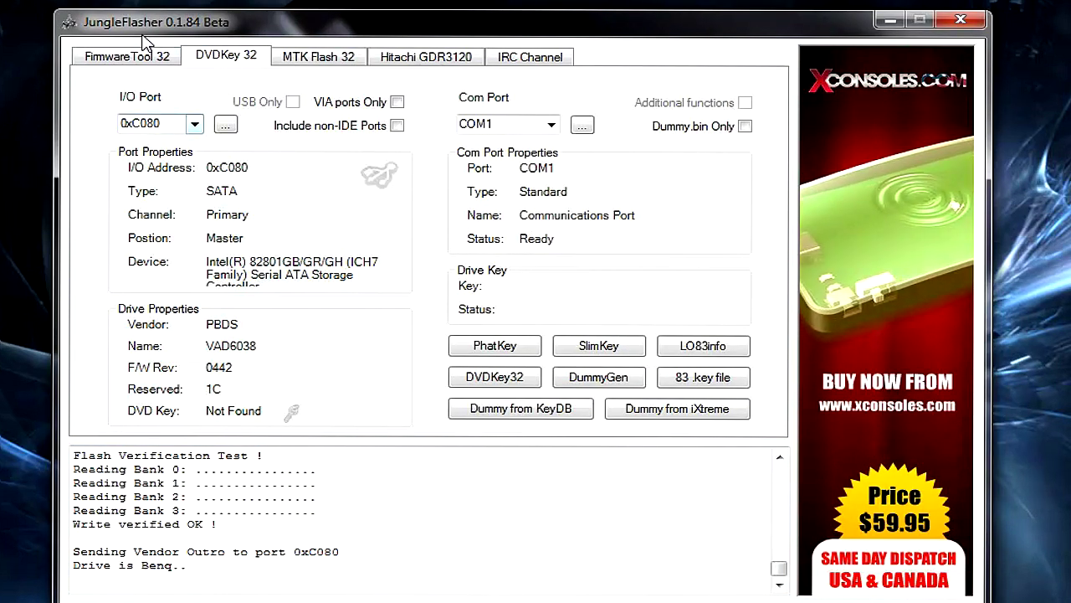
pyautogui.click(226, 126)
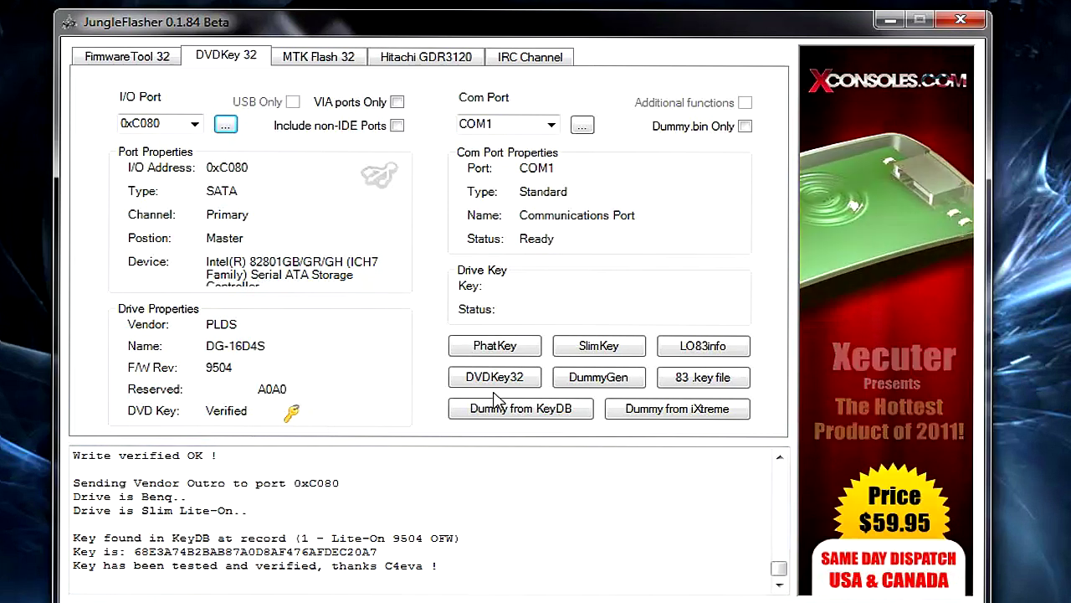
pyautogui.click(588, 350)
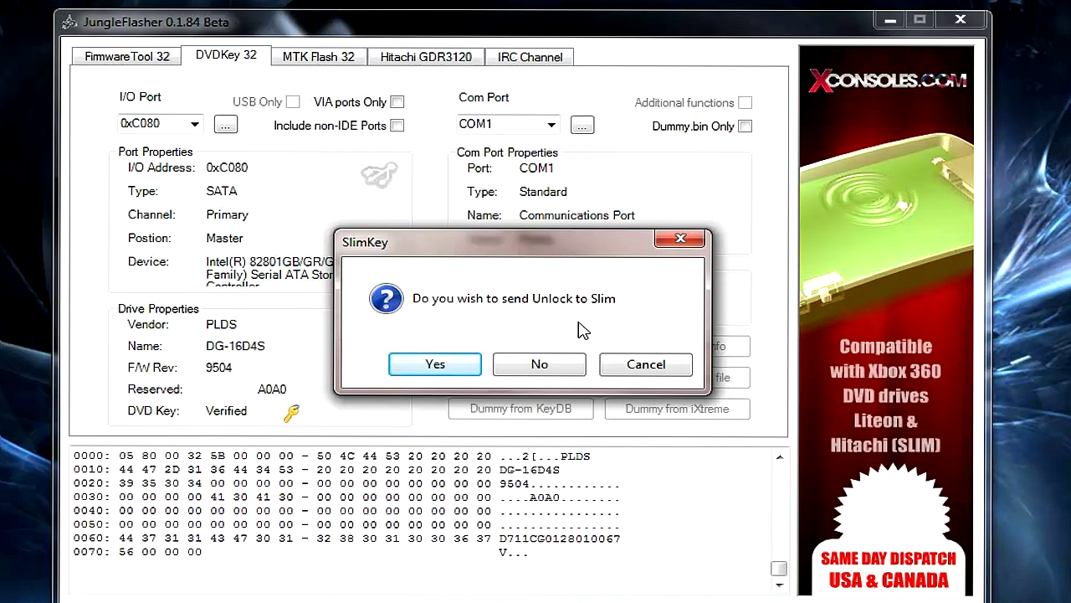
pyautogui.click(473, 366)
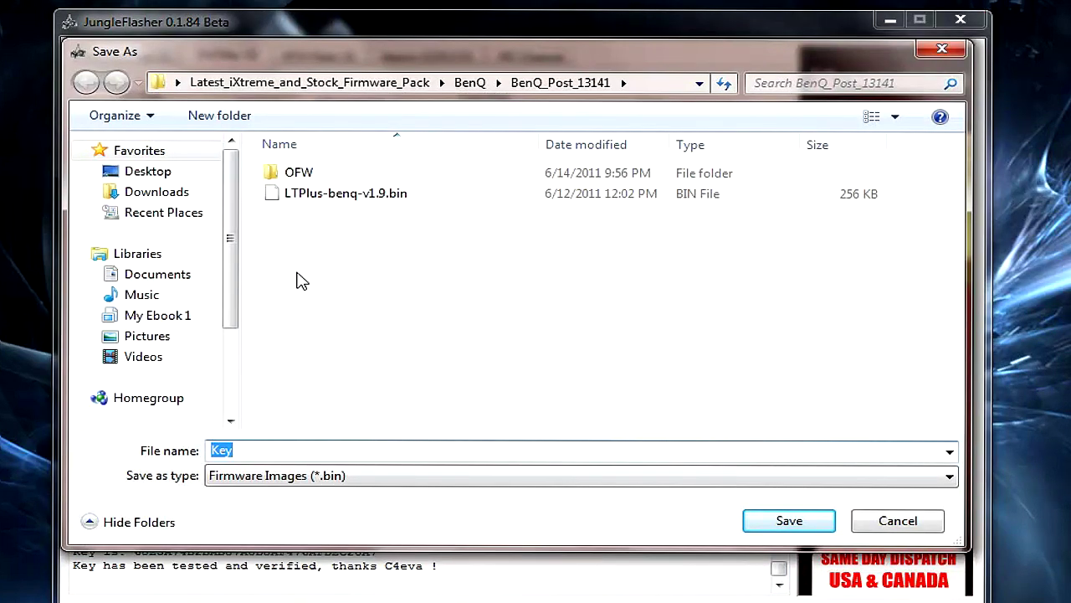
# Save the extracted Key and Inquiry files in the Desktop's Lite-On 9504 OFW folder, replacing the existing ones
pyautogui.click(148, 170)
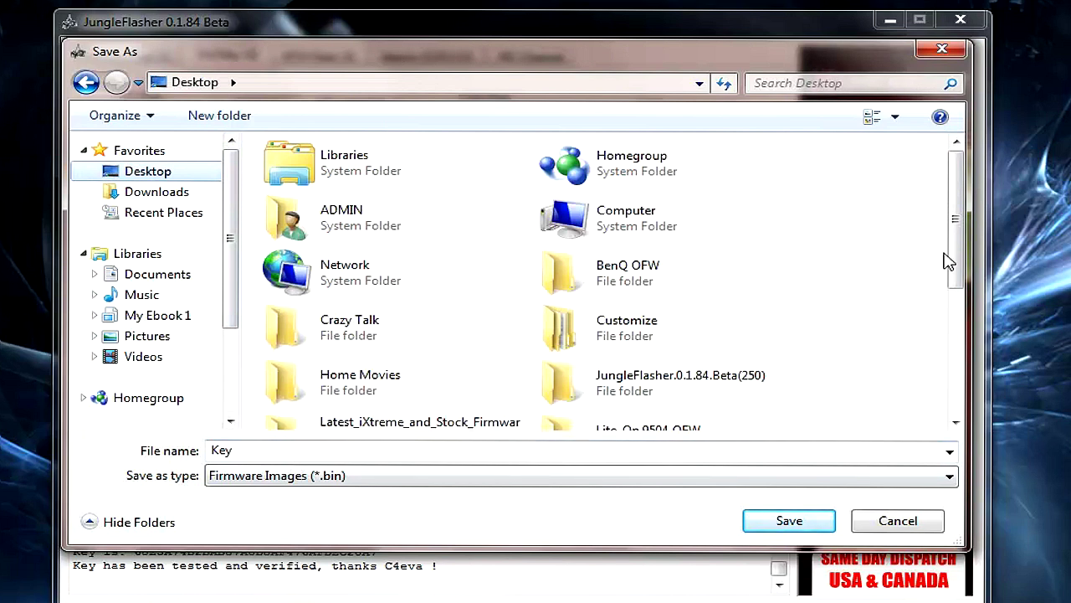
pyautogui.moveTo(959, 219); pyautogui.dragTo(962, 285)
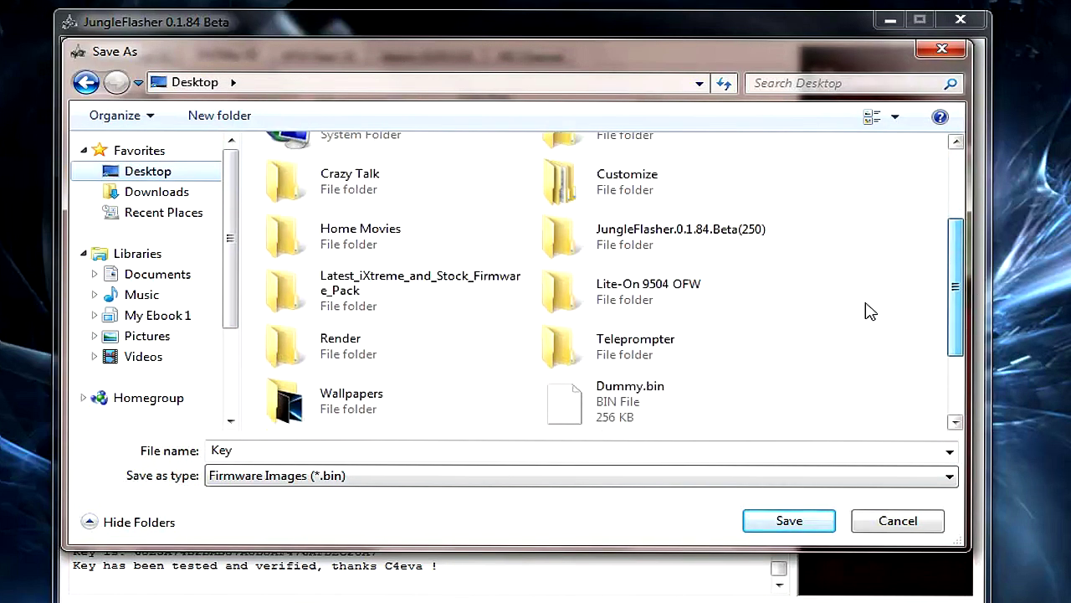
pyautogui.doubleClick(664, 305)
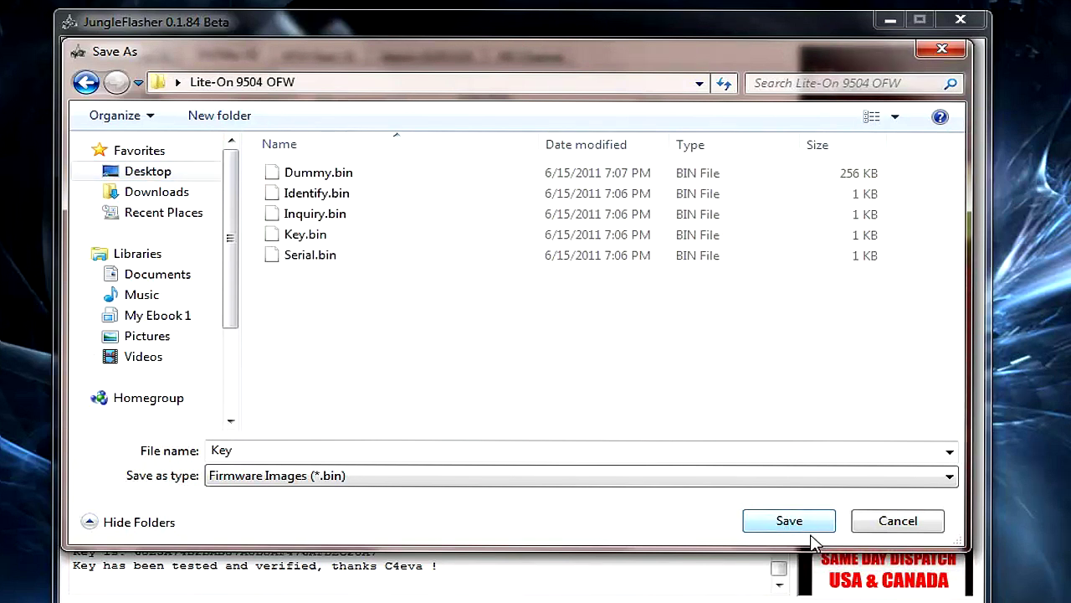
pyautogui.click(633, 289)
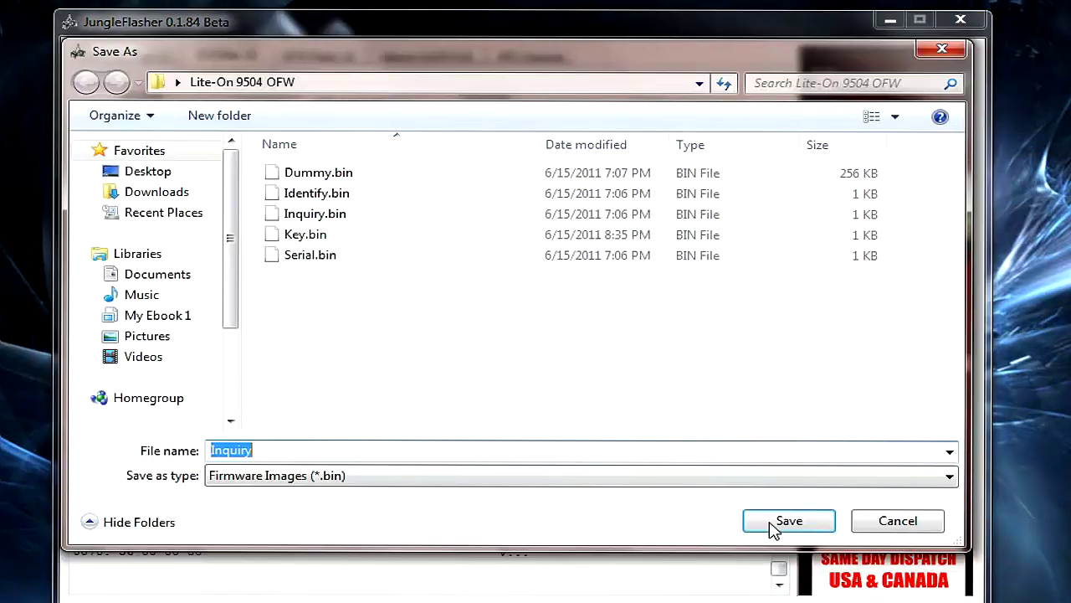
pyautogui.click(770, 523)
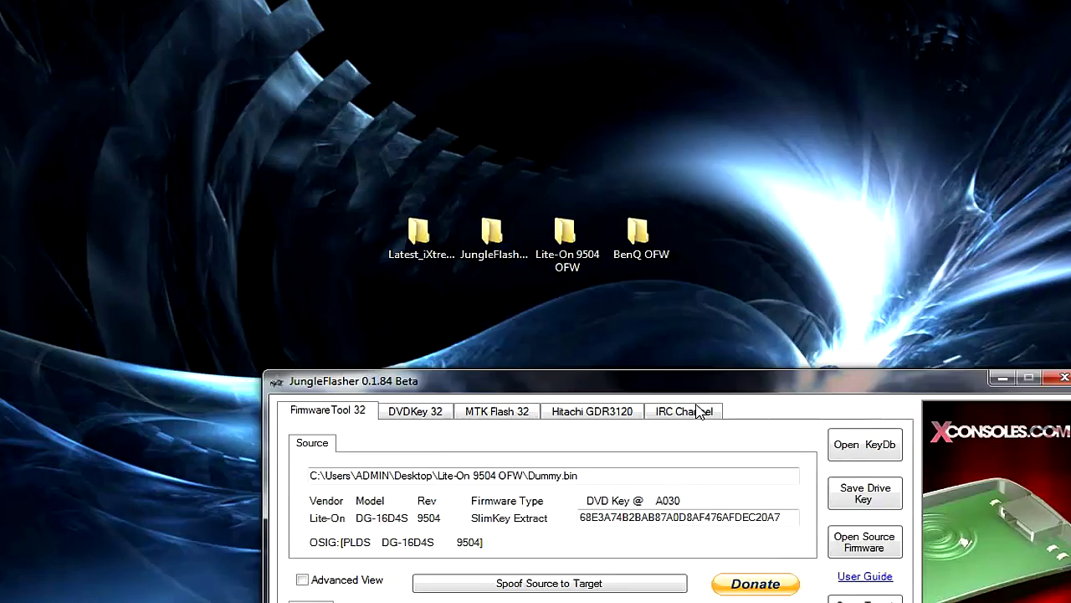
# Open the JungleFlasher v0.1.84 firmware folder and the Latest_iXtreme_and_Stock_Firmware_Pack folder next to each other
pyautogui.moveTo(699, 381); pyautogui.dragTo(730, 359)
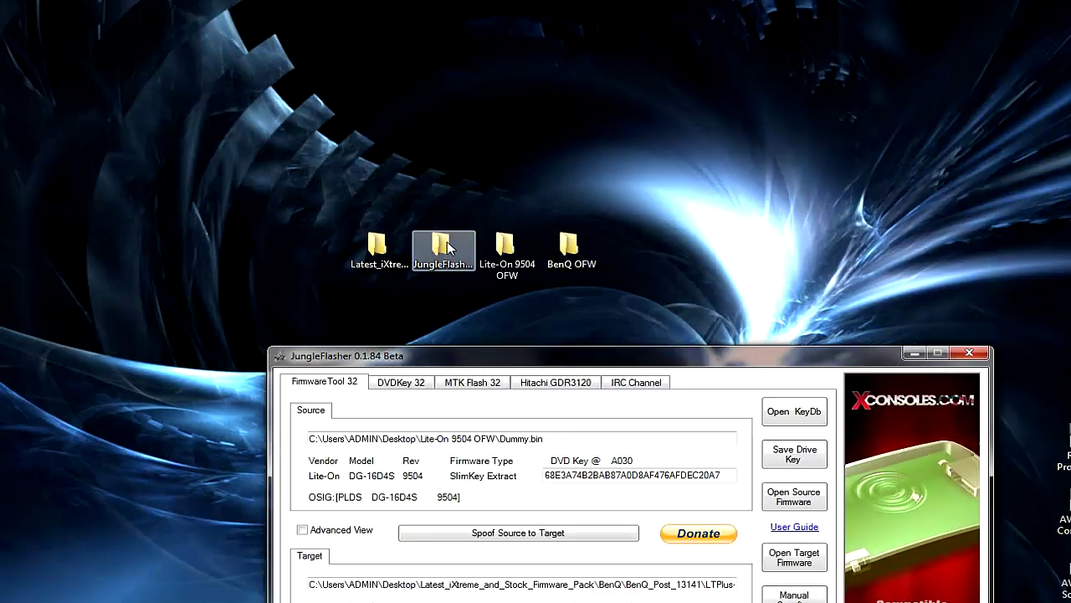
pyautogui.doubleClick(497, 239)
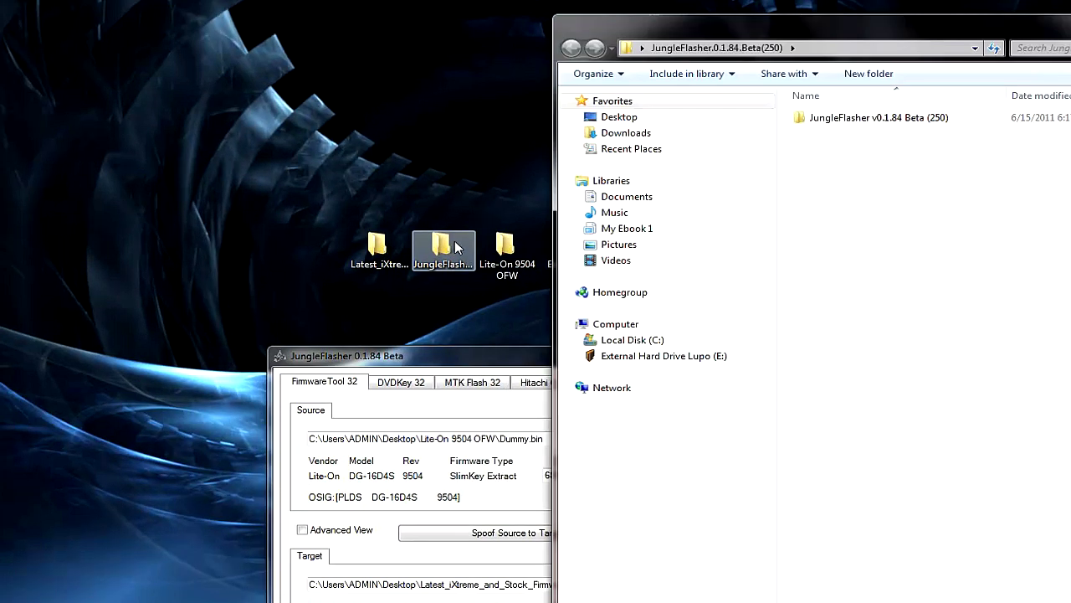
pyautogui.doubleClick(824, 121)
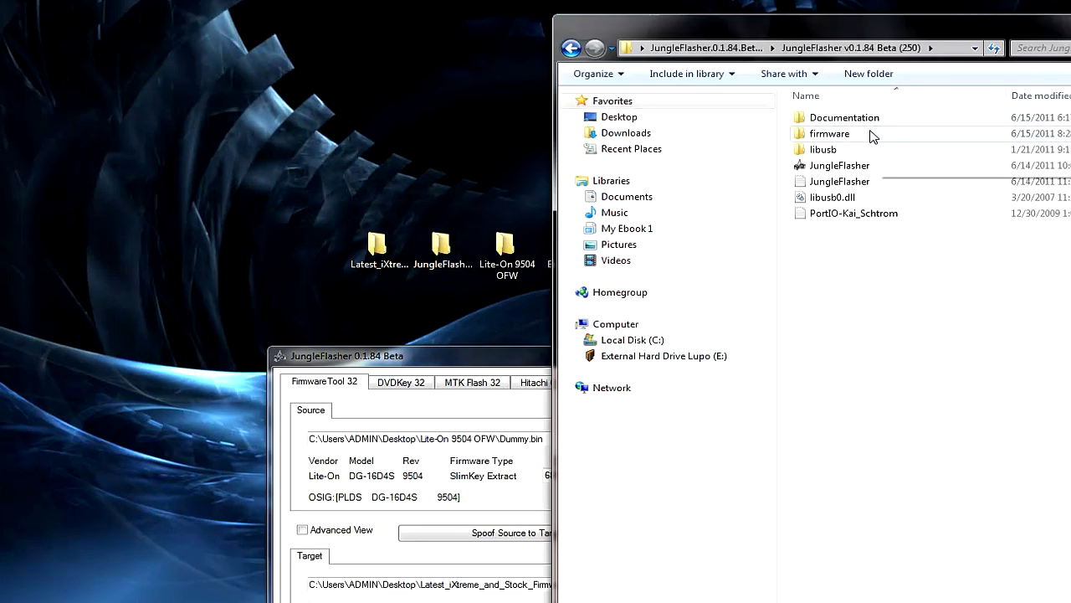
pyautogui.doubleClick(870, 136)
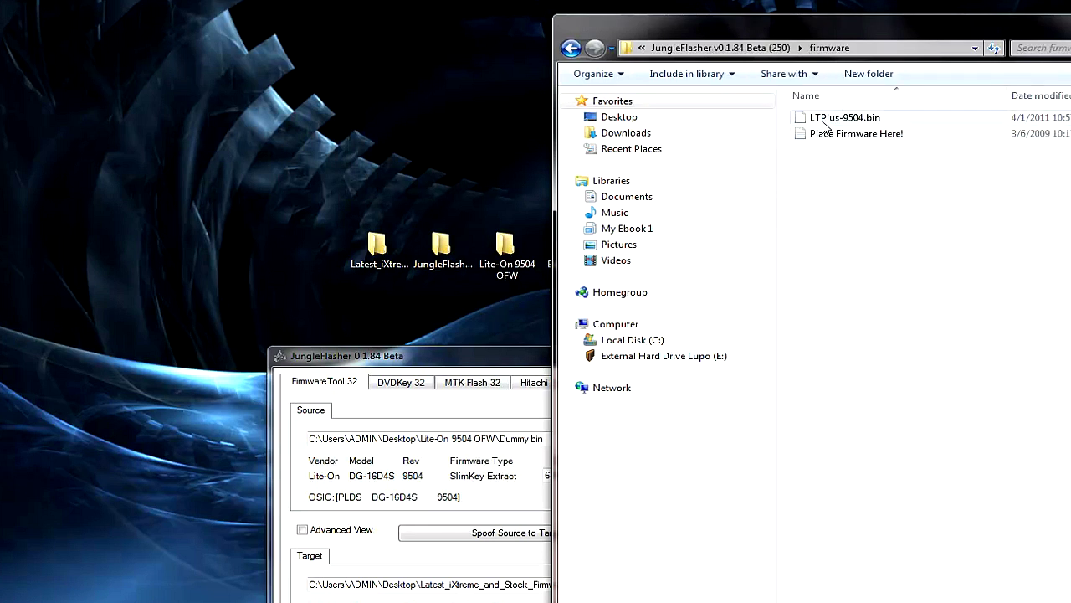
pyautogui.click(376, 245)
pyautogui.doubleClick(429, 250)
pyautogui.moveTo(976, 20); pyautogui.dragTo(310, 2)
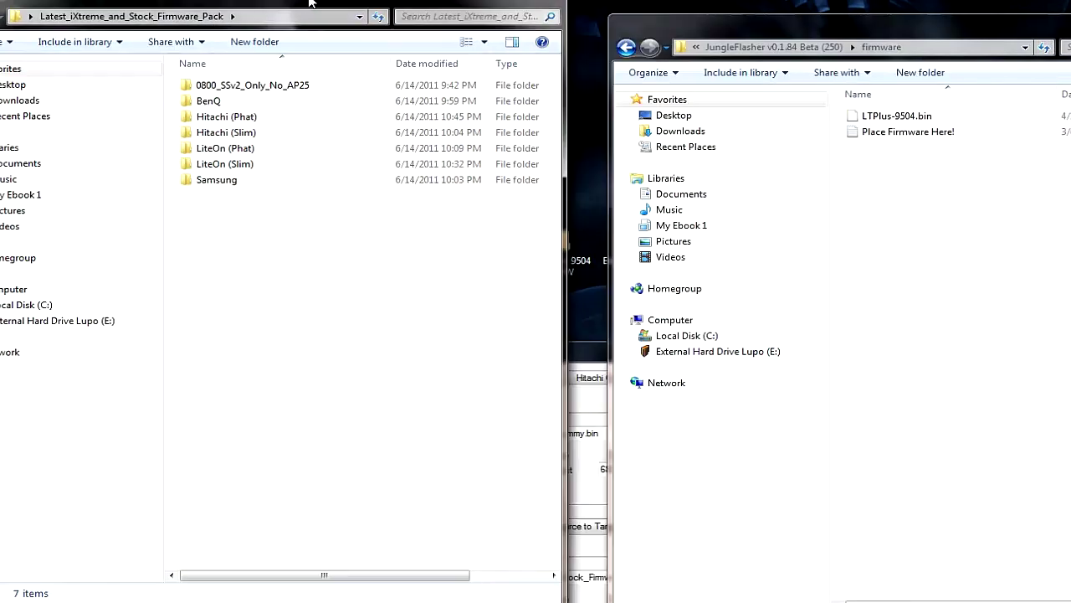
# Copy LTPlus-9504.bin from the pack's LiteOn (Slim)\9504 folder into the JungleFlasher firmware folder, replacing the existing file
pyautogui.click(244, 170)
pyautogui.doubleClick(244, 168)
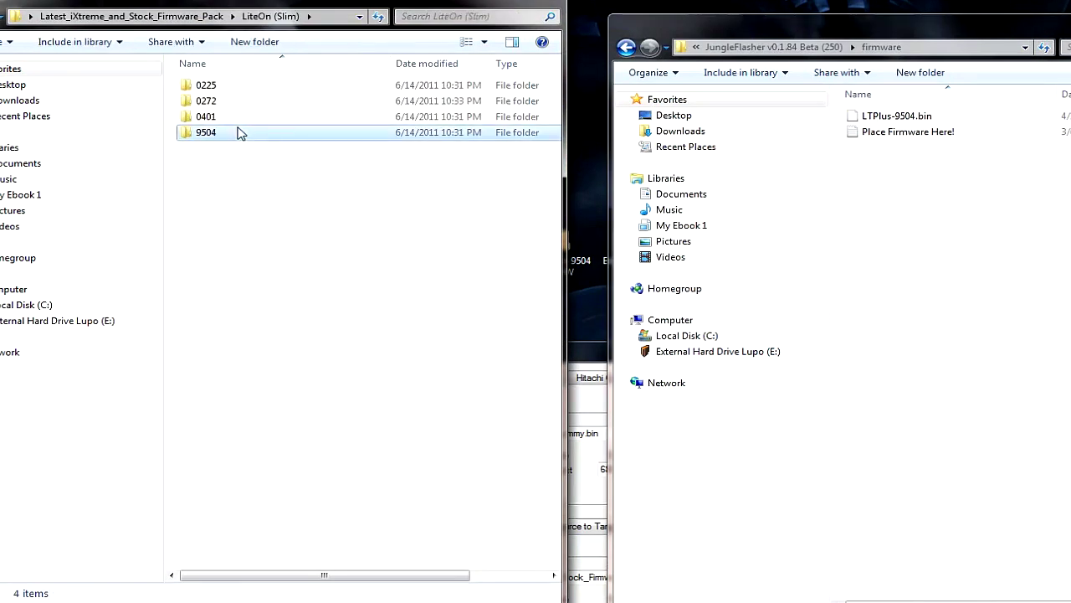
pyautogui.doubleClick(240, 133)
pyautogui.click(243, 102)
pyautogui.rightClick(251, 105)
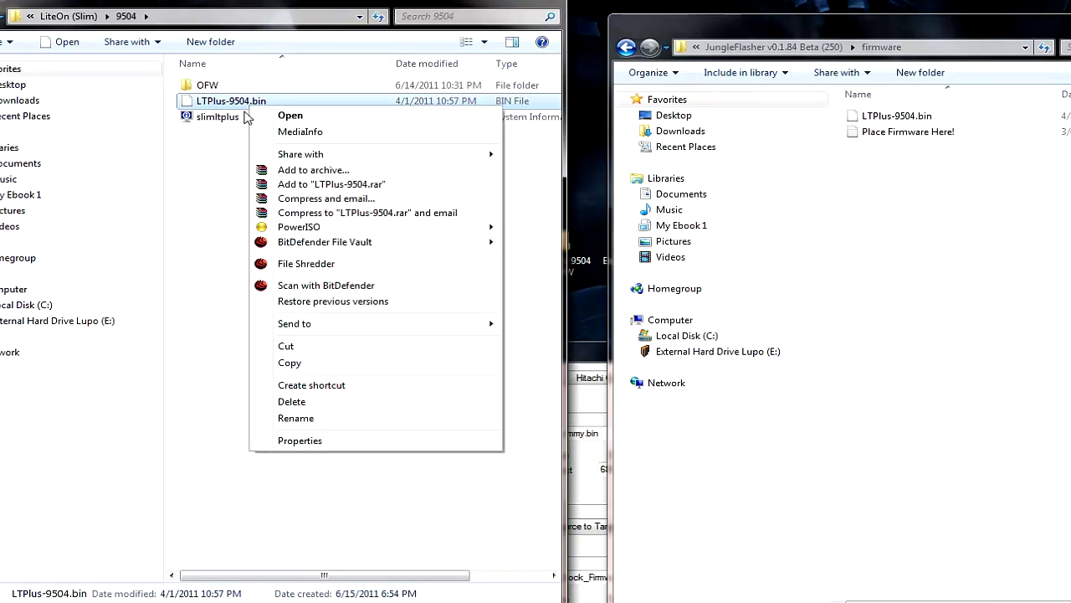
pyautogui.click(333, 364)
pyautogui.rightClick(953, 298)
pyautogui.click(971, 402)
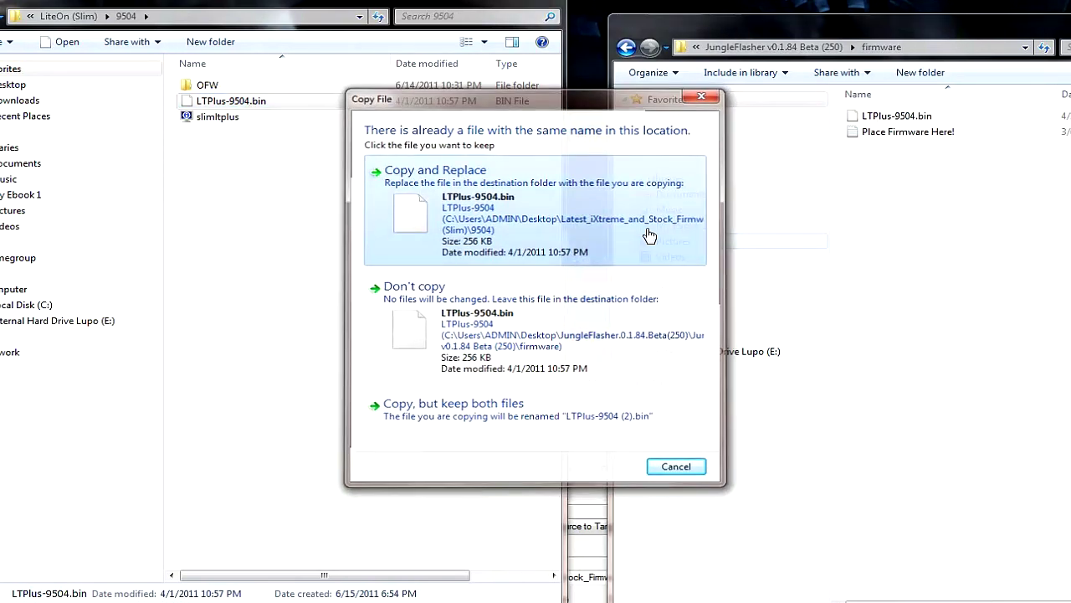
pyautogui.click(452, 176)
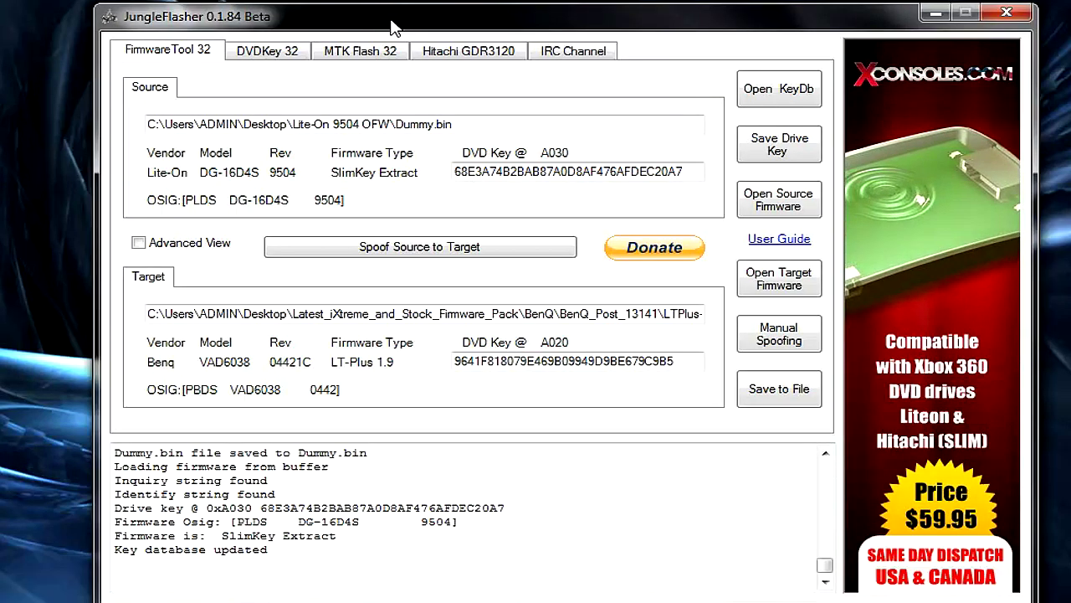
# Check the source DVD key of the Lite-On 9504 dump and spoof the source data to the LTPlus-9504 target
pyautogui.moveTo(510, 172); pyautogui.dragTo(561, 172)
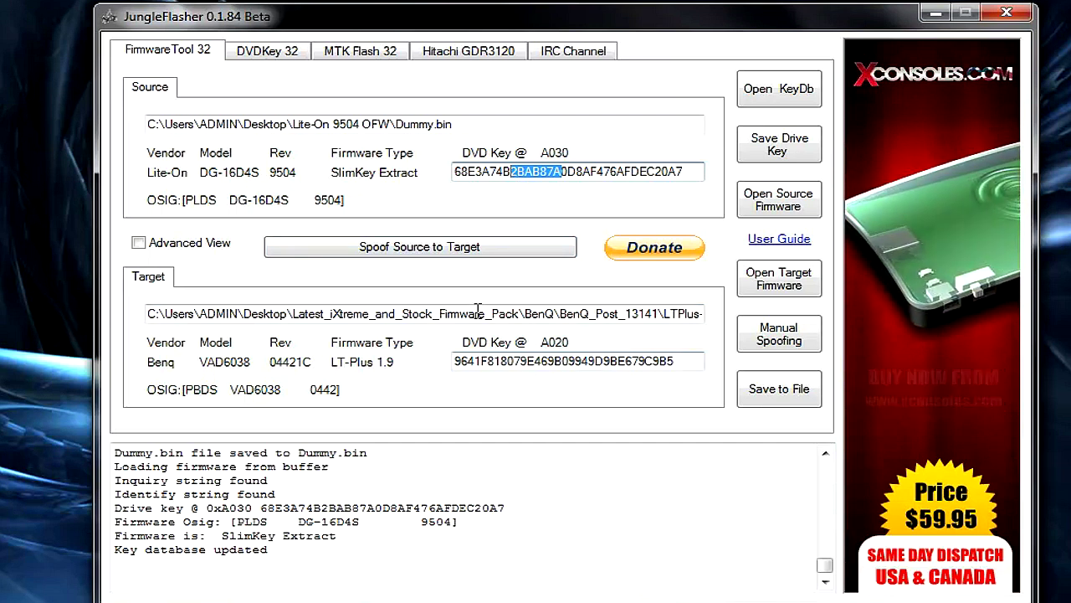
pyautogui.click(427, 247)
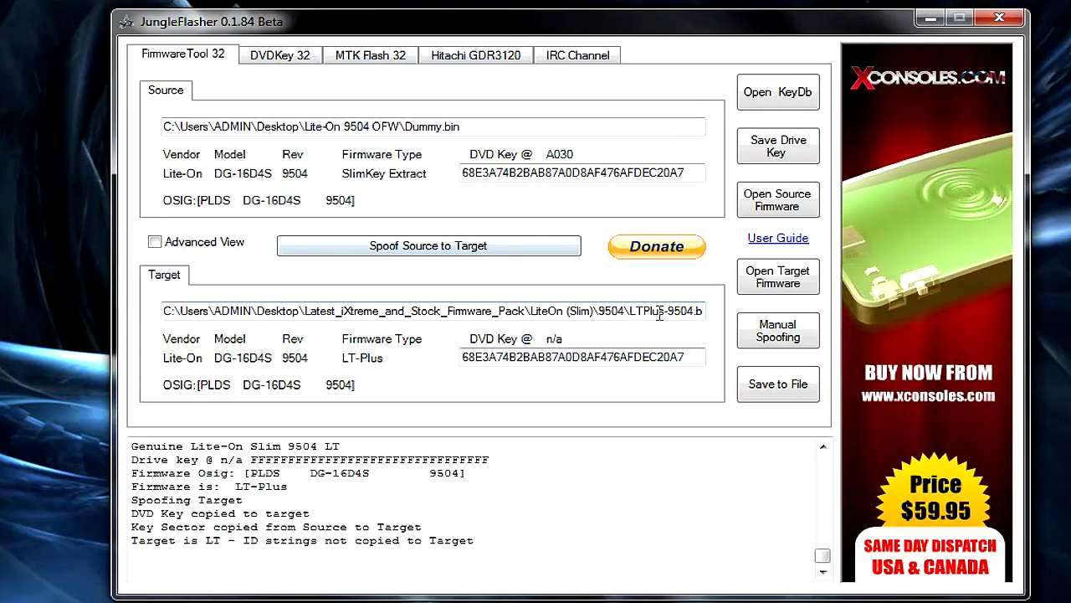
# Set MTK flashing to port 0xC080 and send the Slim unlock to put the Lite-On 9504 drive into vendor mode
pyautogui.click(348, 57)
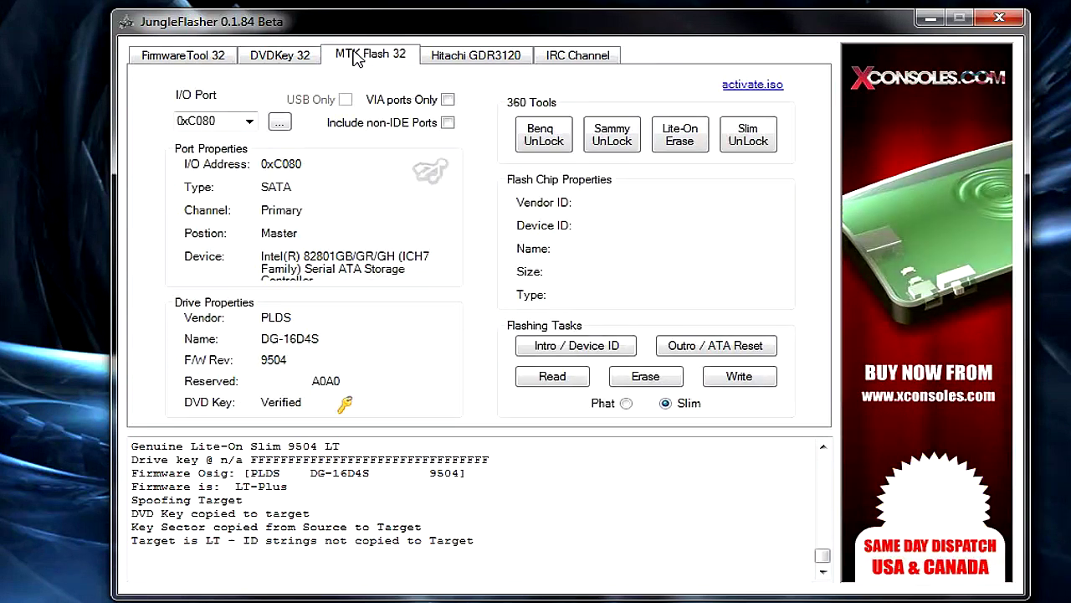
pyautogui.click(249, 122)
pyautogui.click(250, 122)
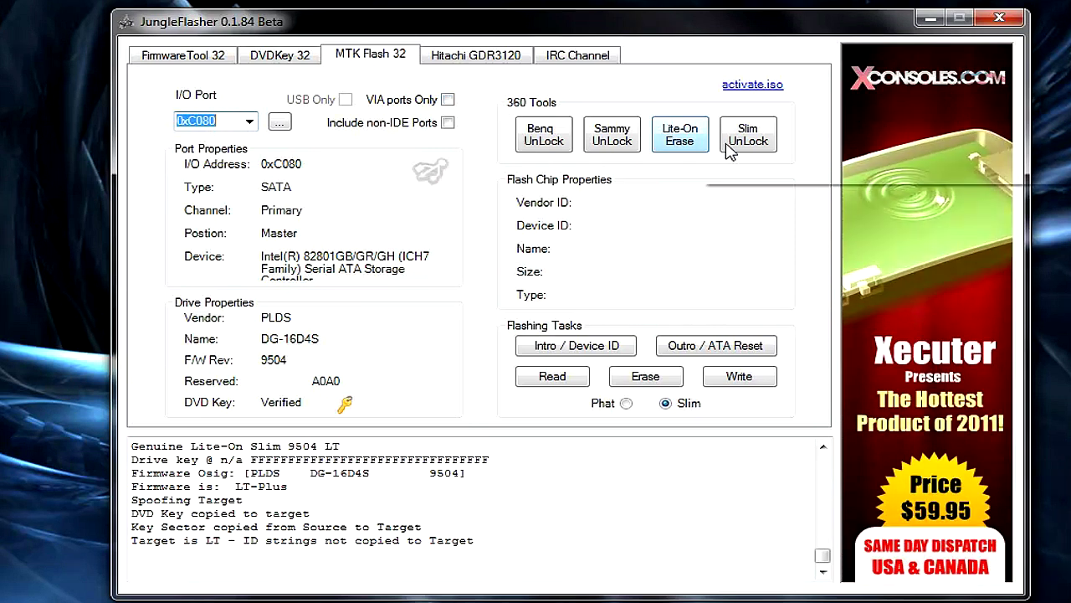
pyautogui.click(755, 141)
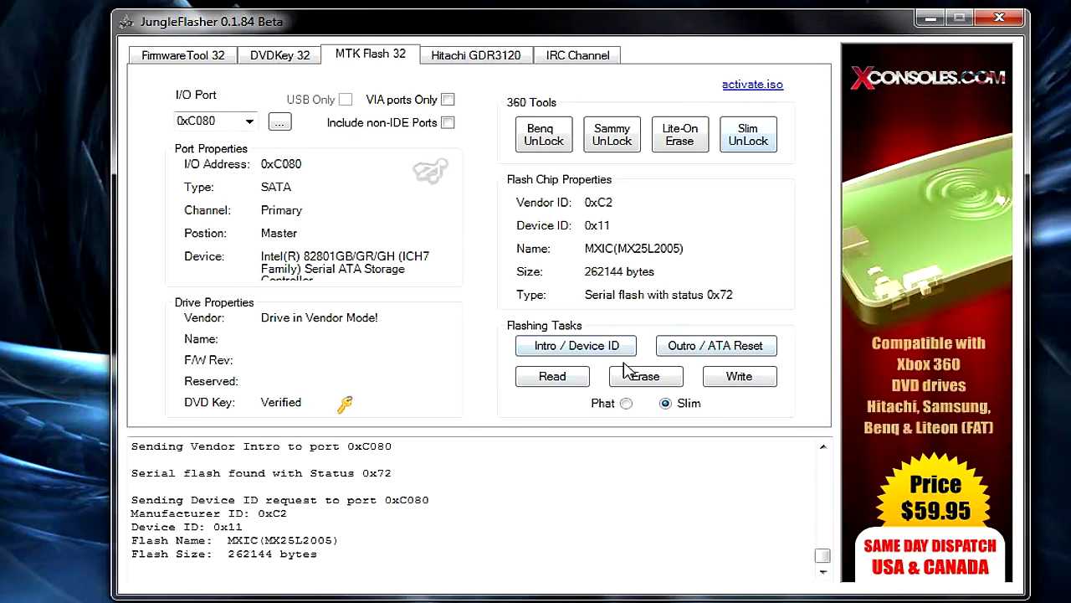
# Write the spoofed LT-Plus firmware to the Slim Lite-On 9504 drive and send the Outro / ATA reset
pyautogui.click(552, 379)
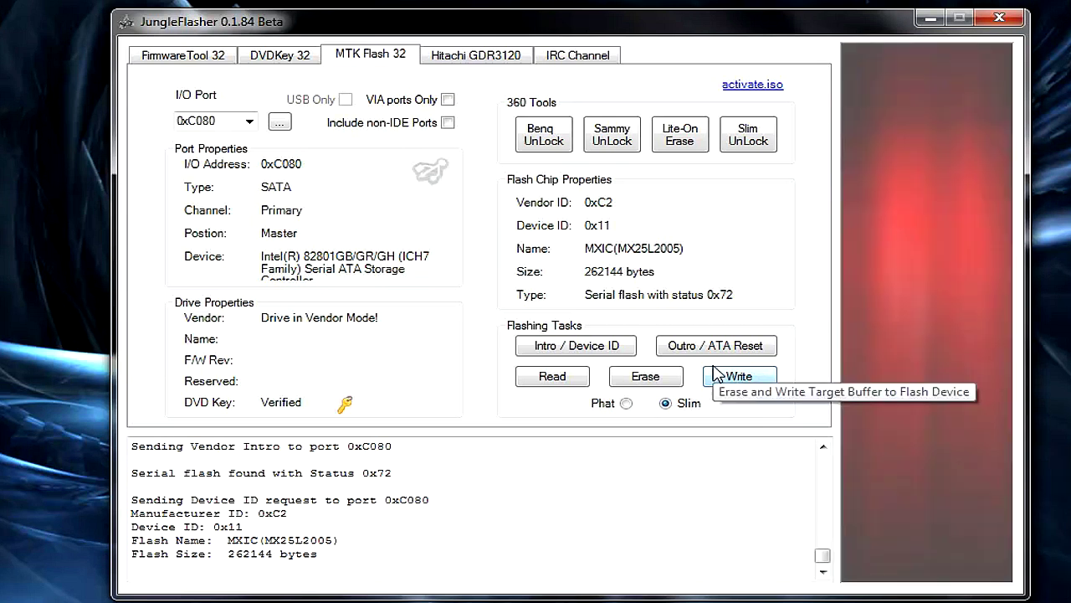
pyautogui.click(736, 381)
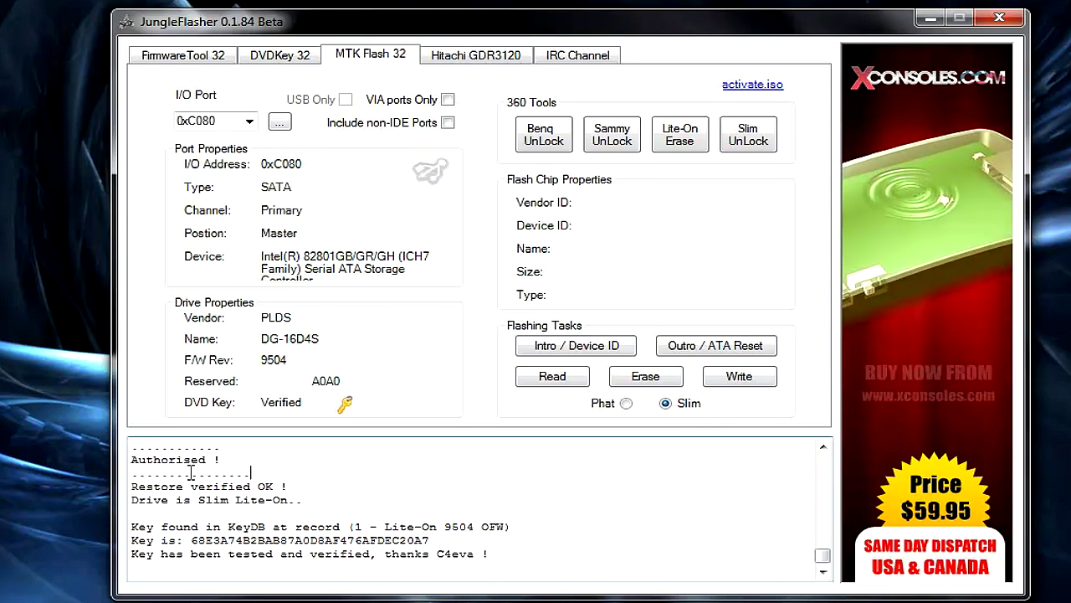
pyautogui.click(765, 349)
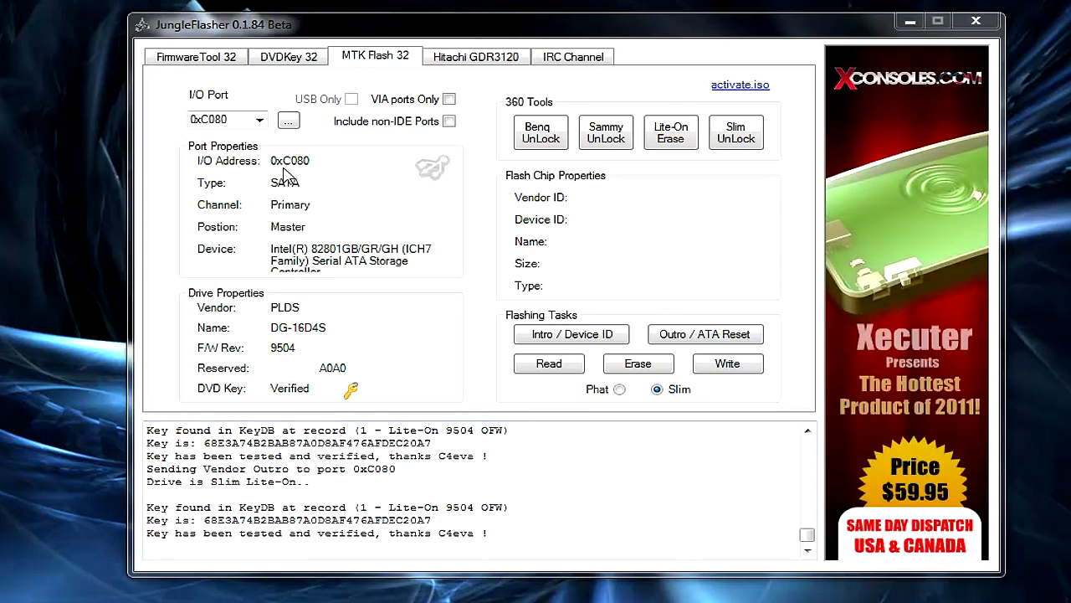
# Refresh port 0xC080 for the Slim Lite-On 0401 drive and try the SlimKey extraction, declining the unlock and the resend
pyautogui.click(282, 119)
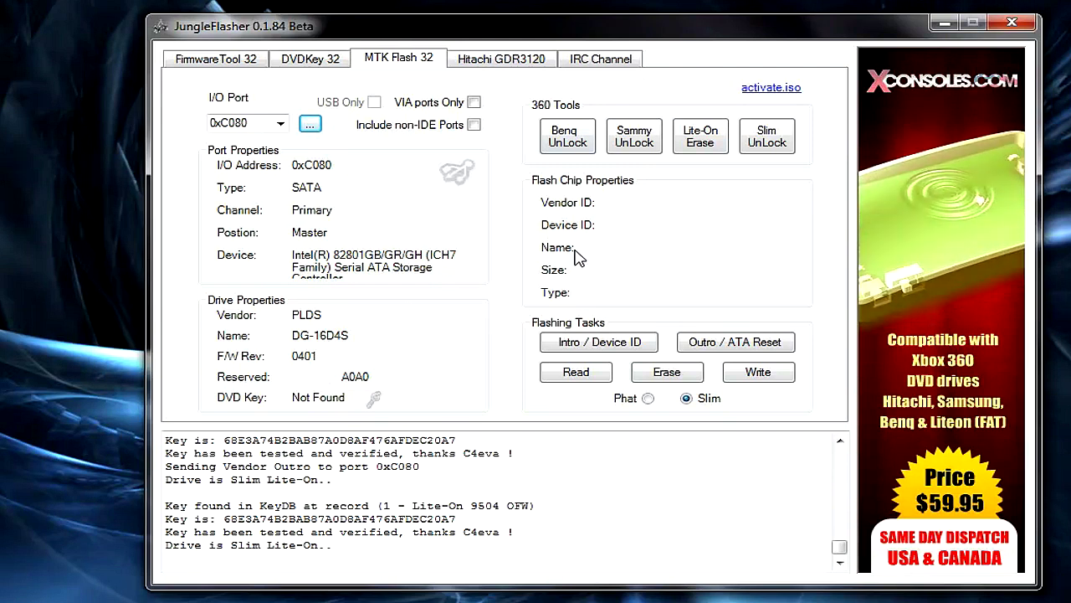
pyautogui.click(310, 60)
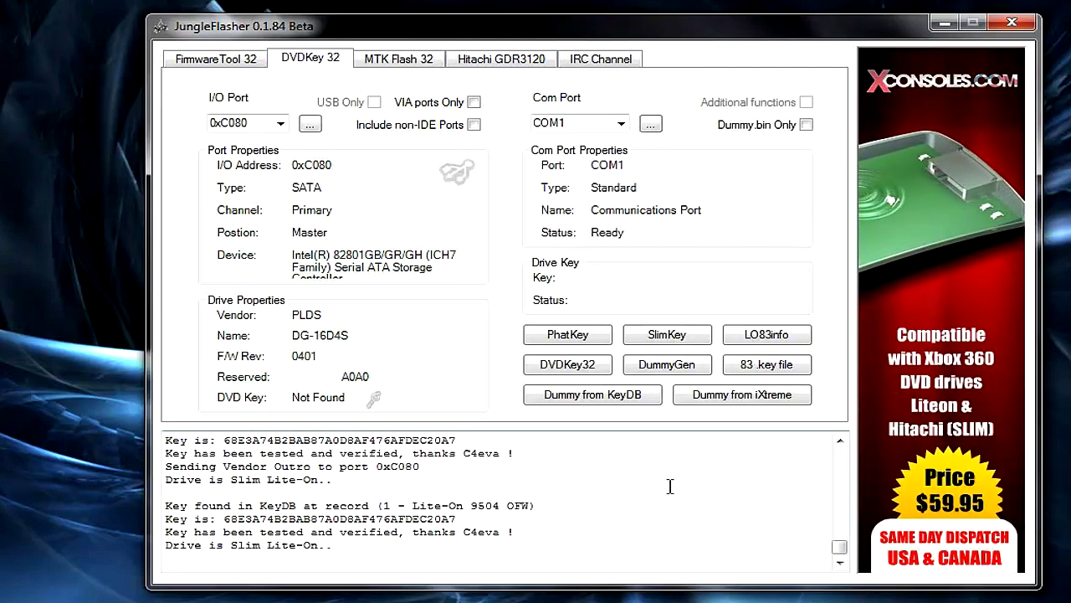
pyautogui.click(704, 335)
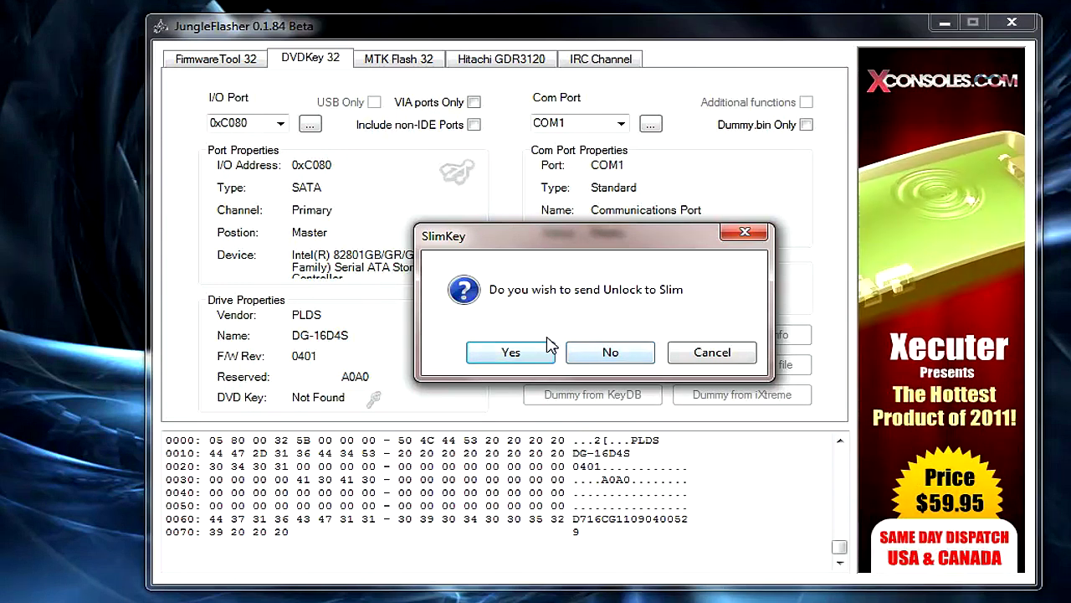
pyautogui.click(629, 362)
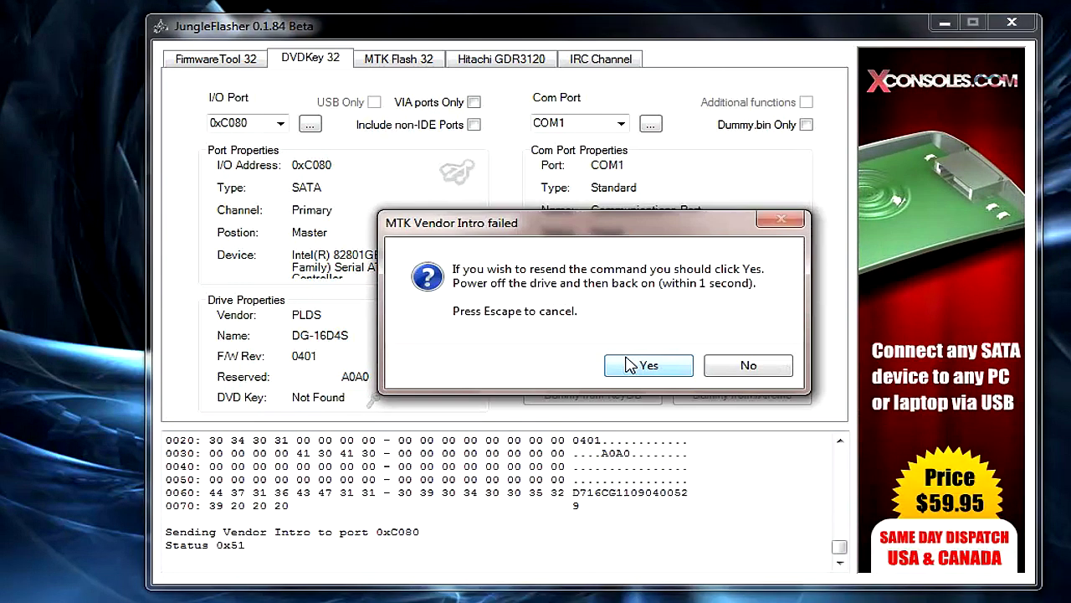
pyautogui.click(766, 370)
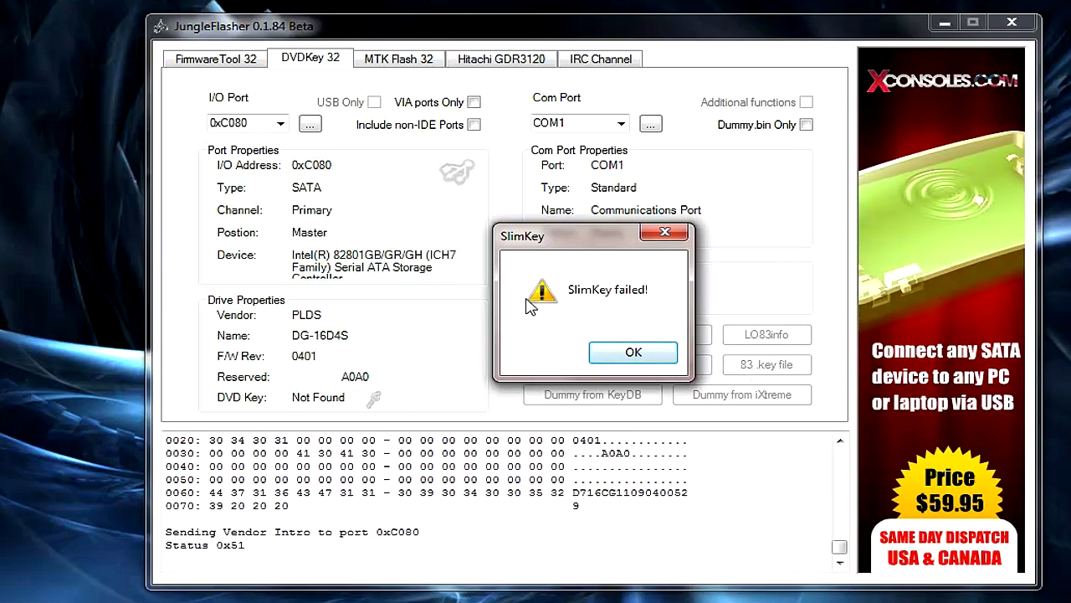
pyautogui.moveTo(590, 235); pyautogui.dragTo(452, 130)
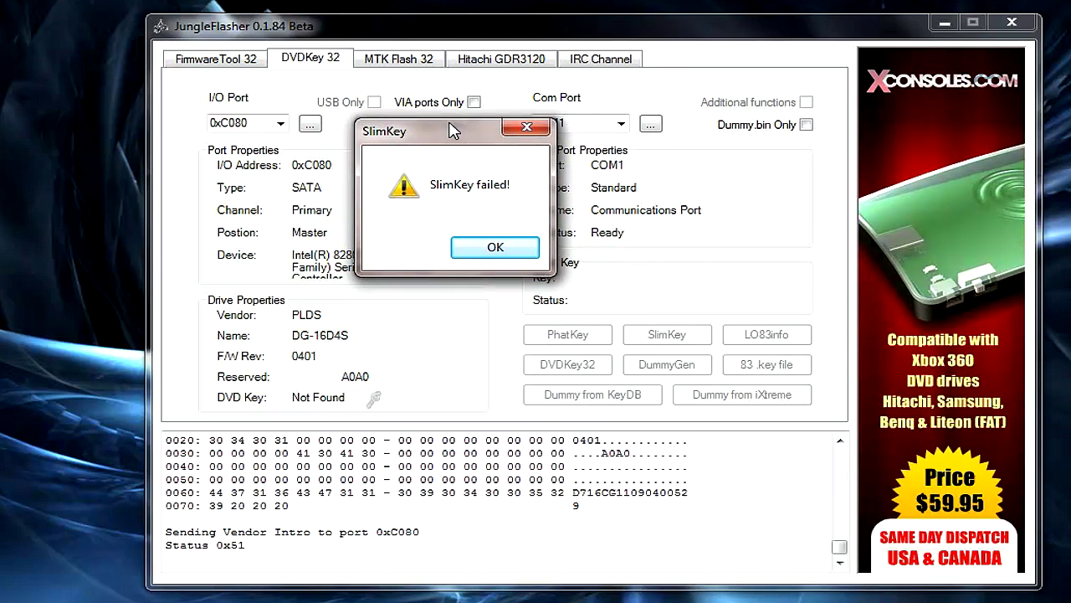
pyautogui.moveTo(452, 130); pyautogui.dragTo(610, 210)
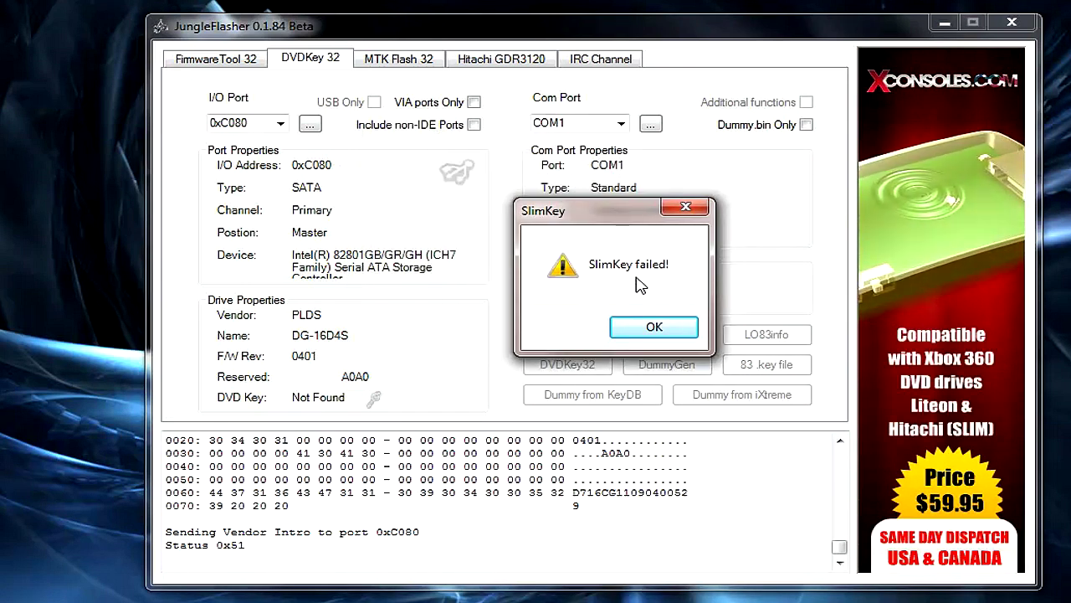
pyautogui.click(684, 332)
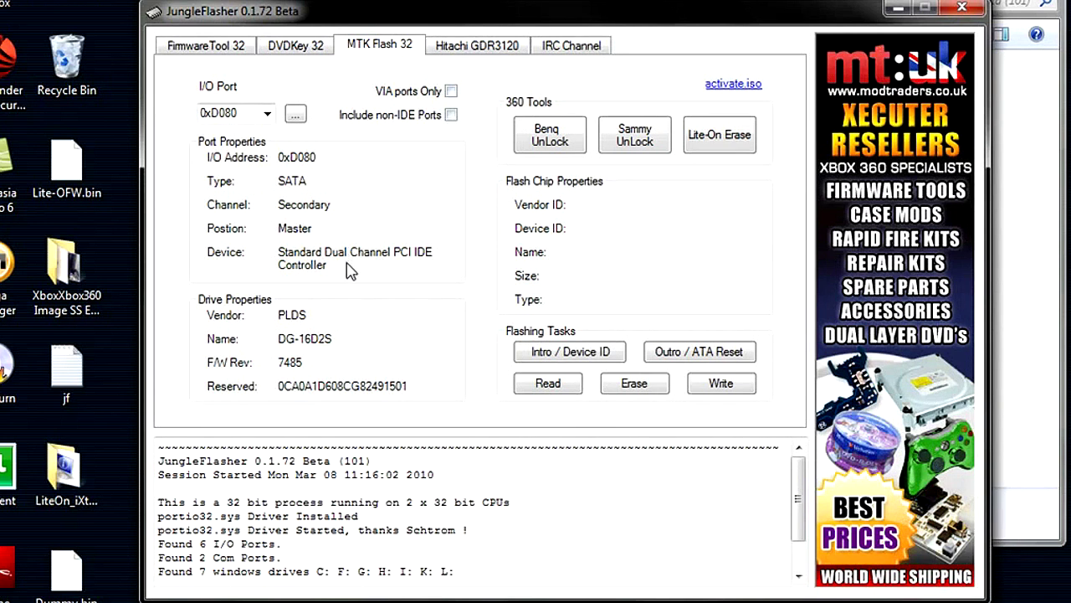
# Set up DVD key extraction for the Lite-On DG-16D2S drive with COM port COM3 and I/O port 0xD080
pyautogui.click(292, 51)
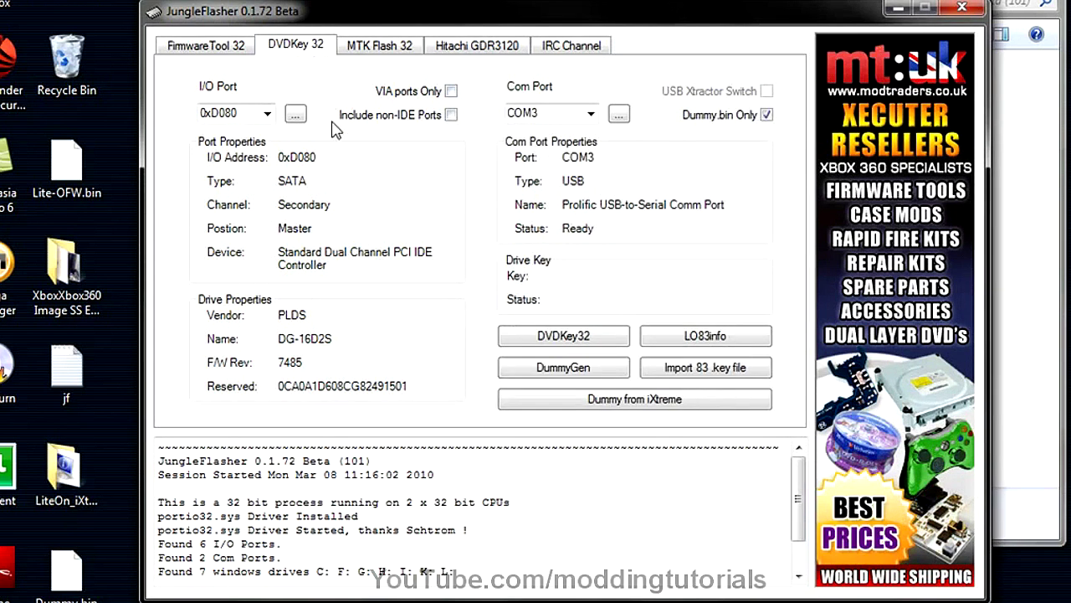
pyautogui.click(591, 114)
pyautogui.click(559, 155)
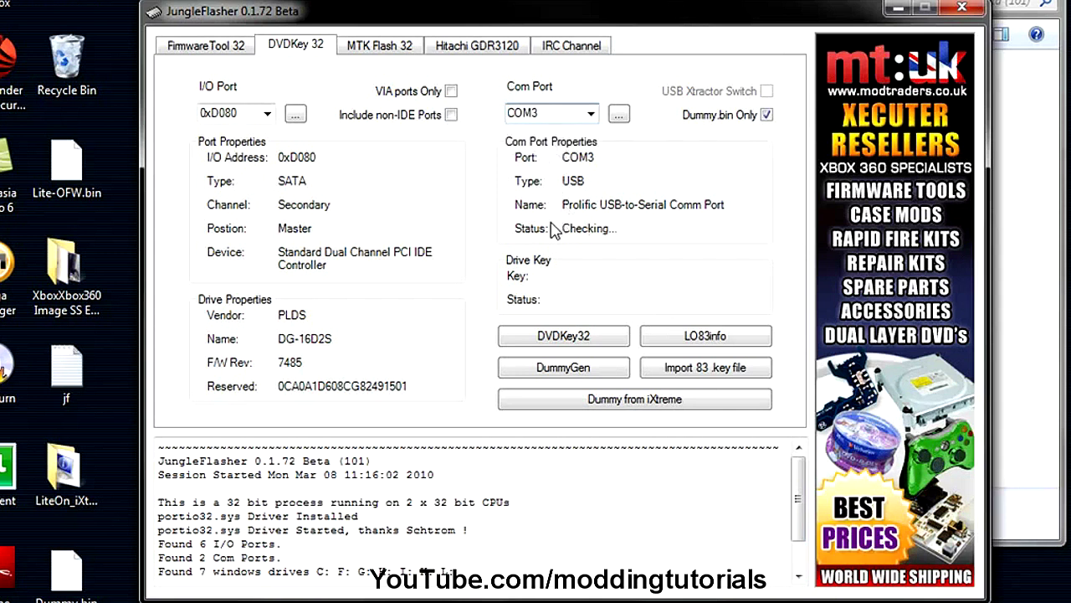
pyautogui.click(259, 111)
pyautogui.click(267, 114)
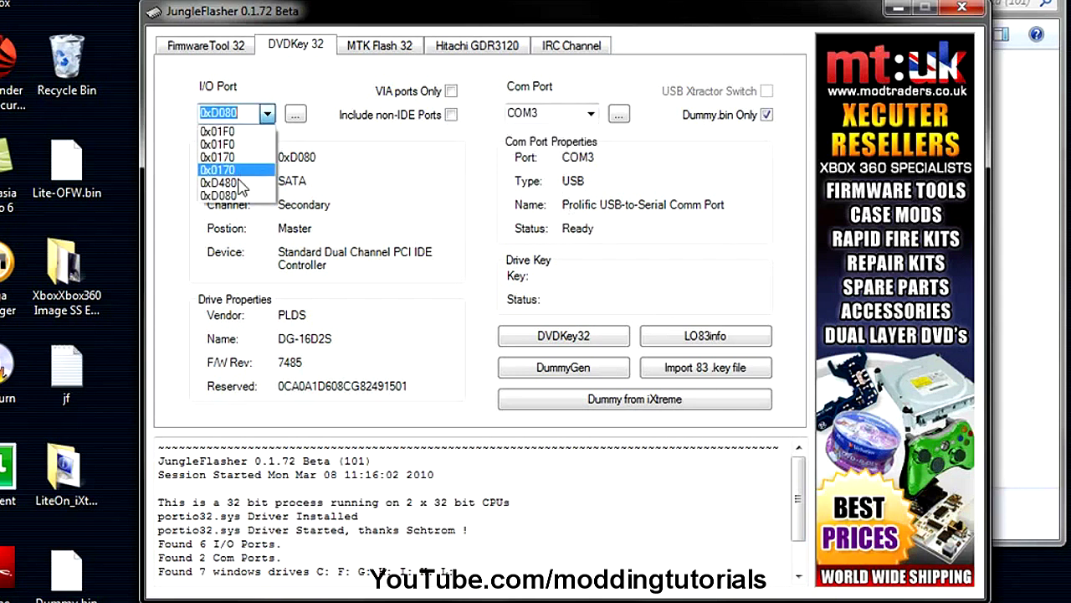
pyautogui.click(220, 199)
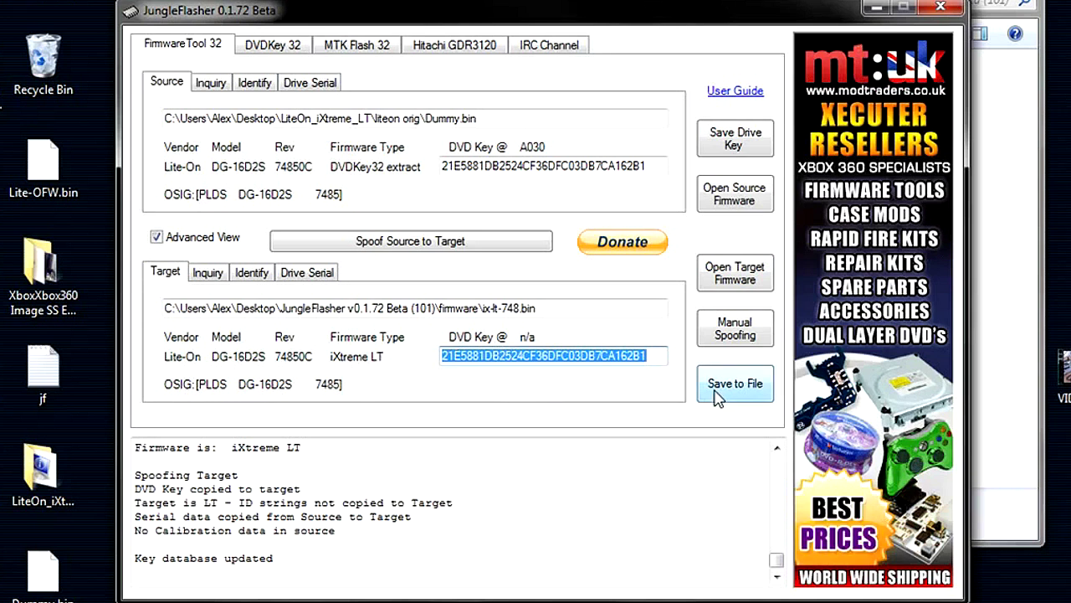
# Save the Lite-On 7485 drive key to the Desktop as the firmware image Key
pyautogui.click(735, 139)
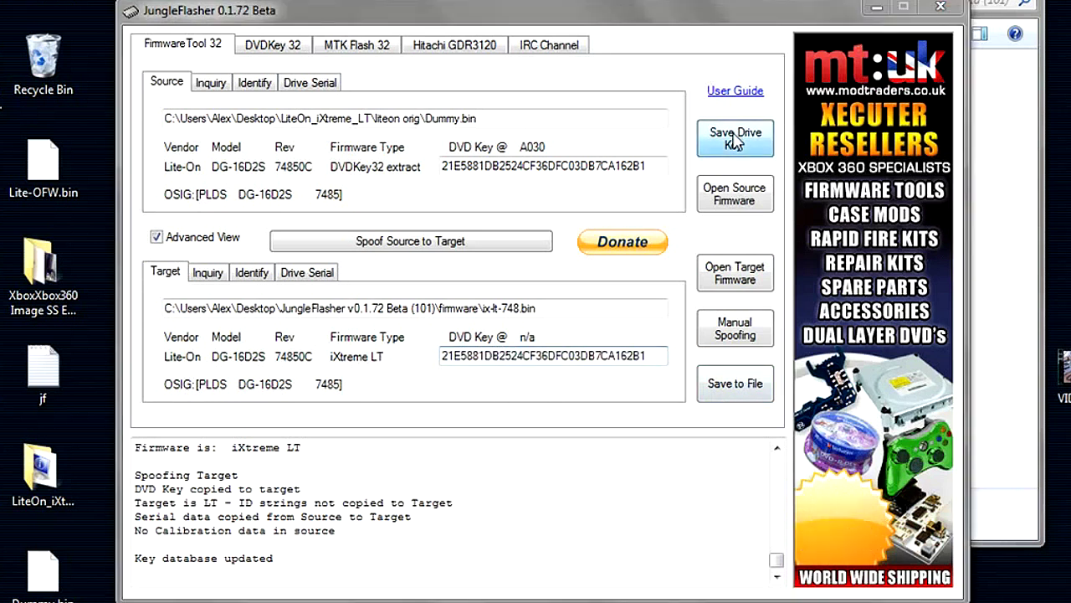
pyautogui.click(234, 175)
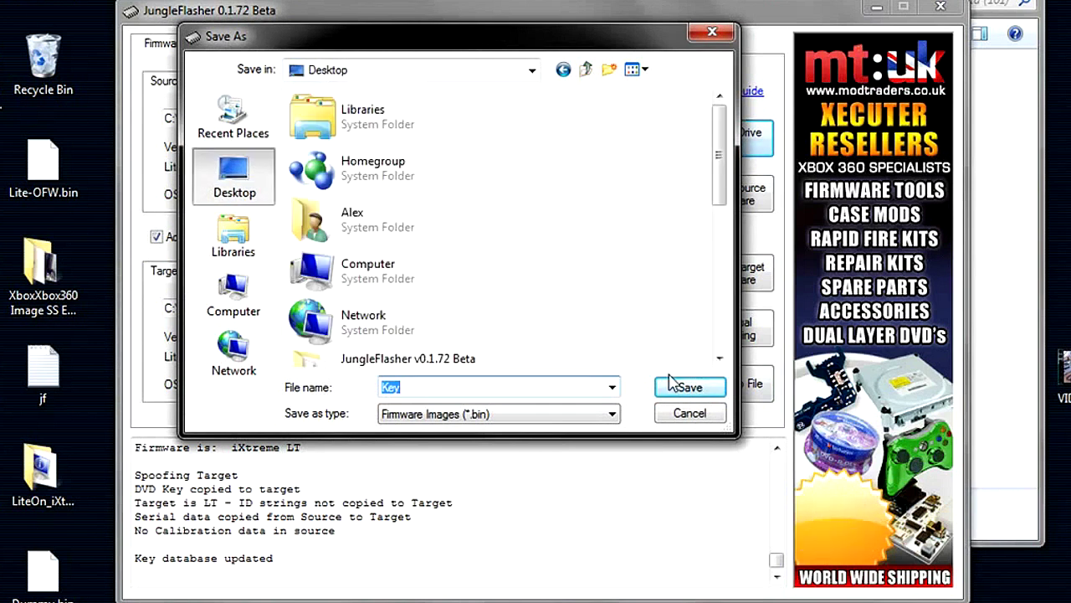
pyautogui.click(689, 387)
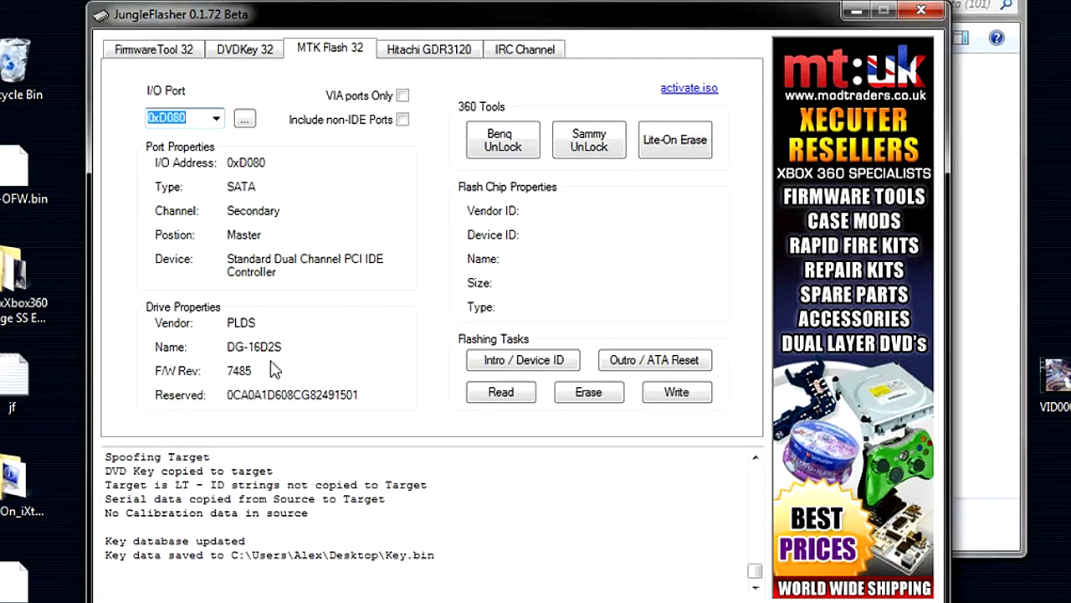
# Run Lite-On Erase on the DG-16D2S drive at port 0xD080 to bring it into vendor mode
pyautogui.click(680, 151)
pyautogui.click(553, 383)
pyautogui.click(563, 398)
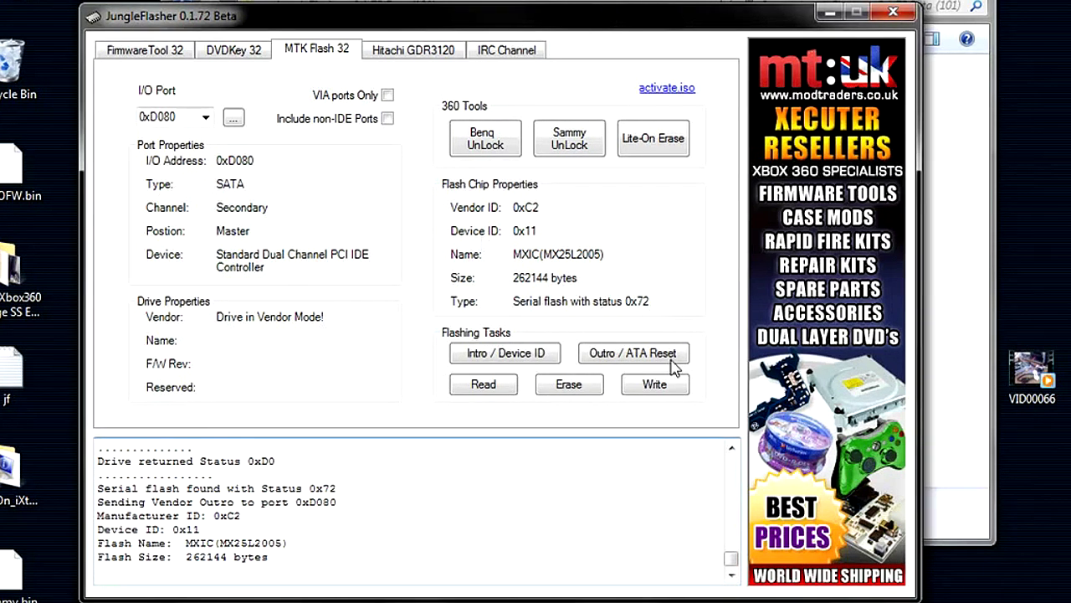
# Write the spoofed iXtreme LT firmware to the DG-16D2S drive, check the write verification, and send the Outro / ATA reset
pyautogui.click(657, 387)
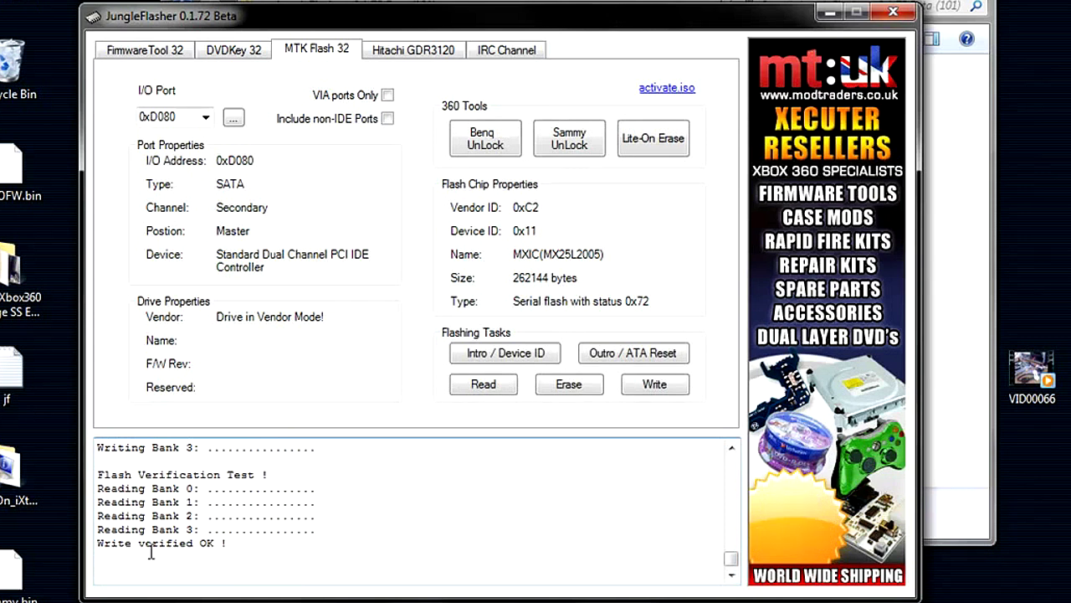
pyautogui.moveTo(201, 544); pyautogui.dragTo(241, 545)
pyautogui.click(619, 354)
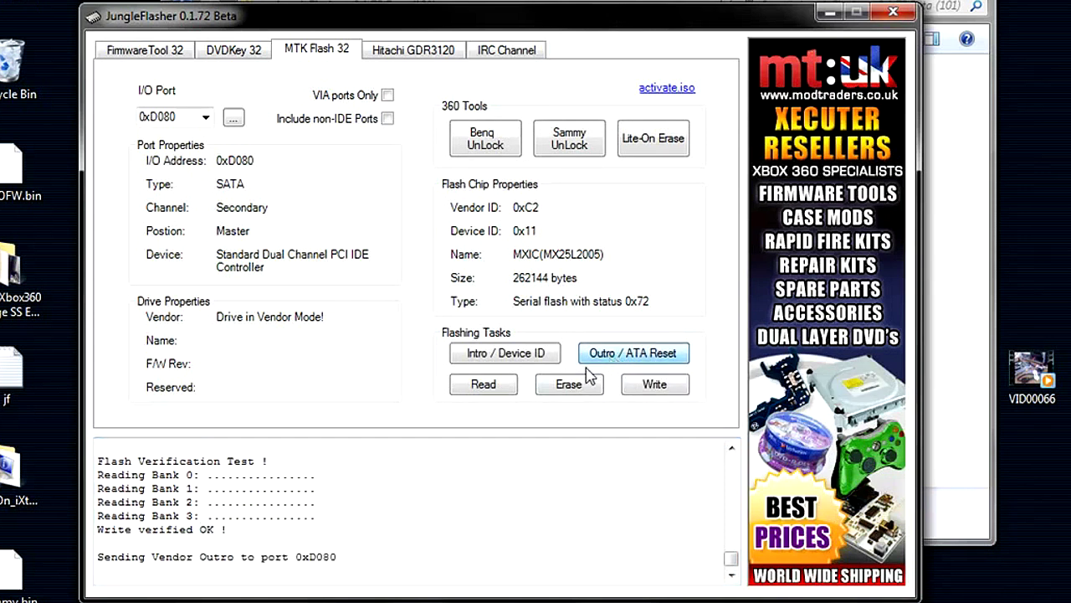